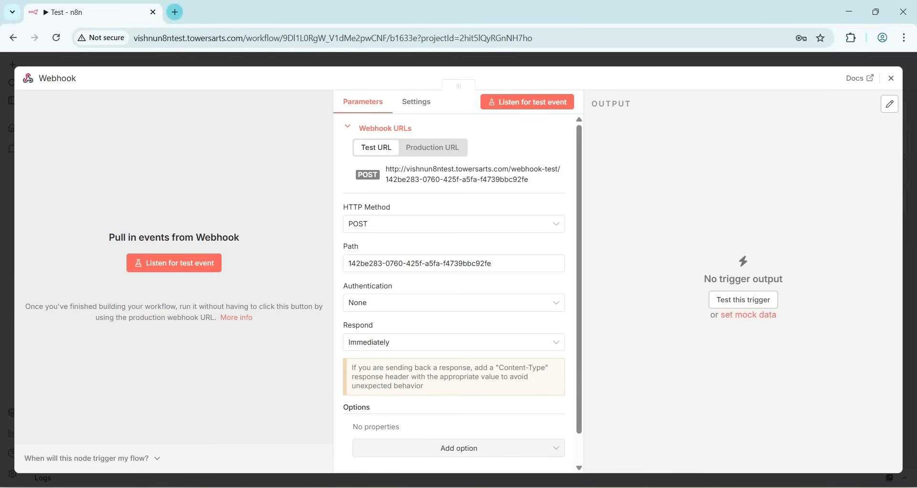
pyautogui.click(174, 12)
pyautogui.write('https://www.postman.com/')
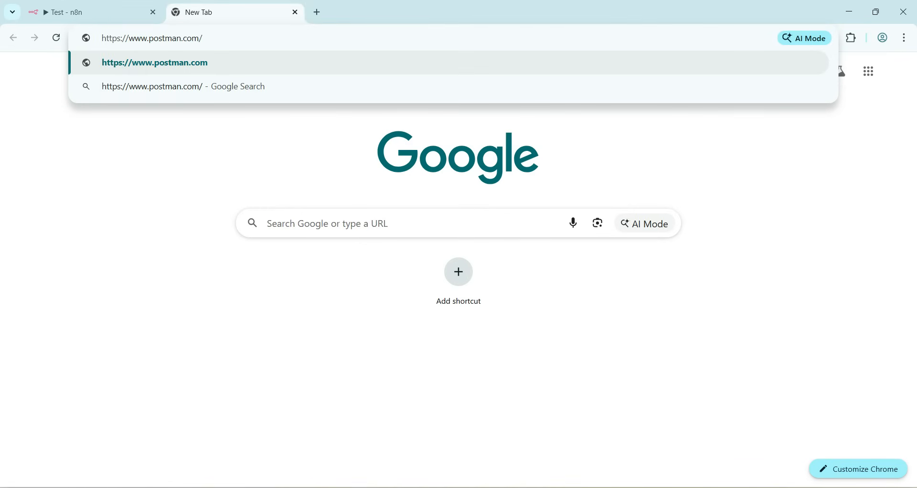
pyautogui.press('Return')
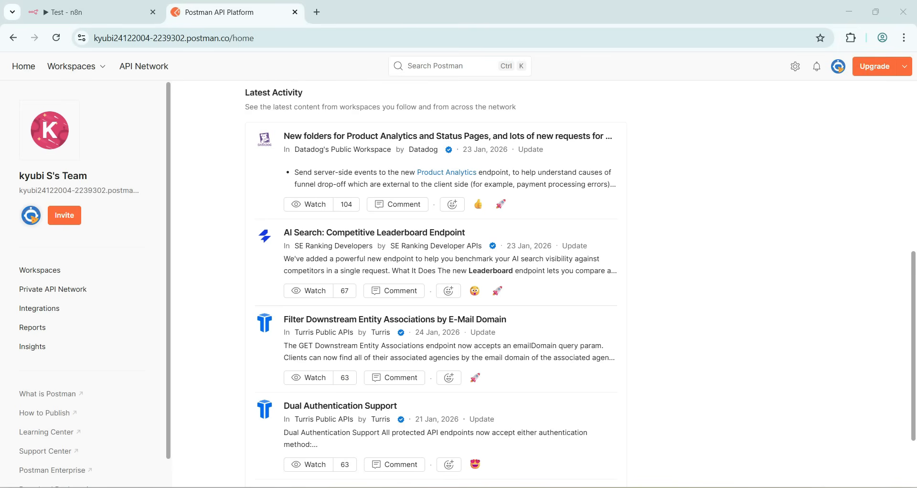
pyautogui.scroll(6, 435, 284)
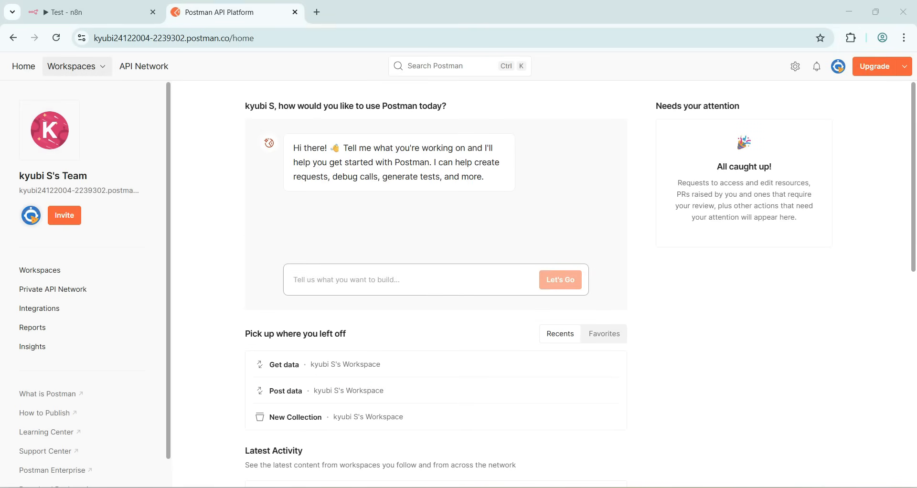
# - Create a blank internal Postman workspace named Test
pyautogui.click(77, 66)
pyautogui.click(227, 96)
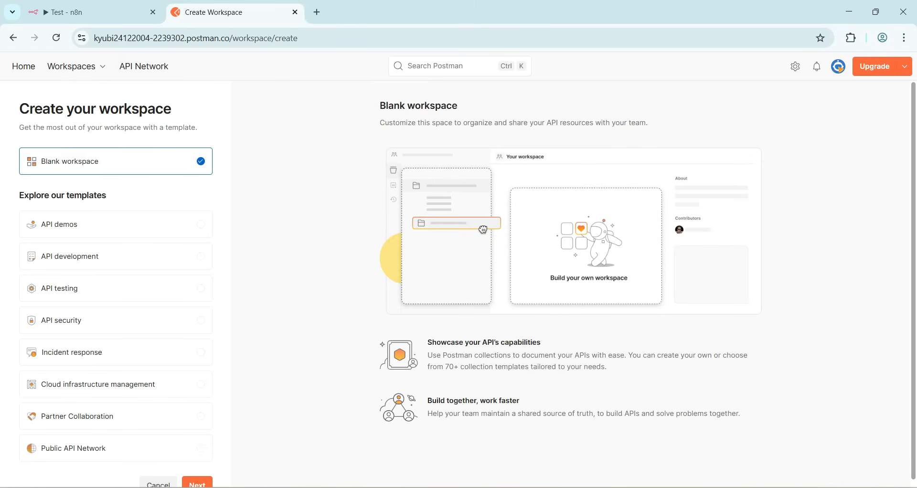
pyautogui.click(197, 483)
pyautogui.write('Test')
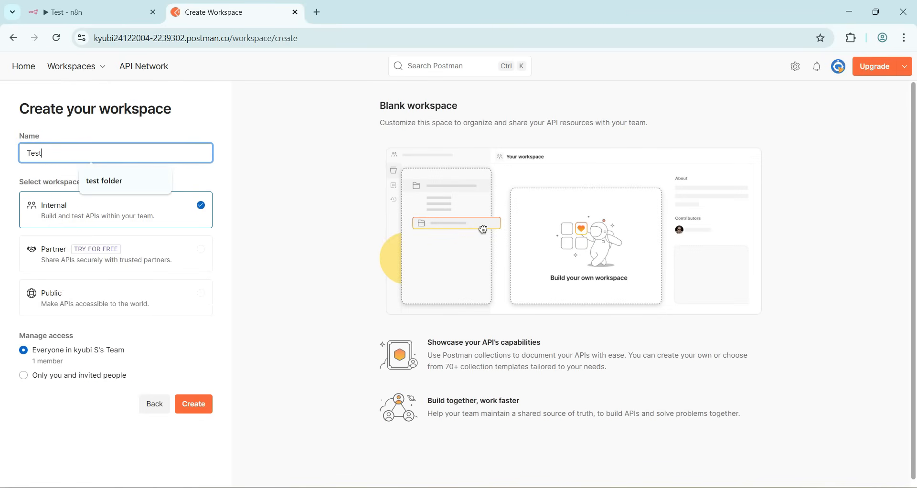
pyautogui.press('Return')
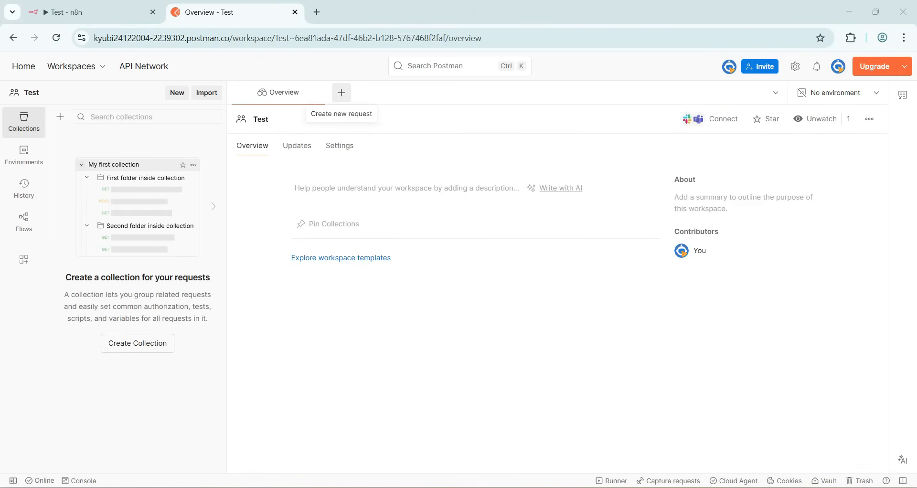
# - Create a new request in the Test workspace and set its method to POST
pyautogui.click(342, 92)
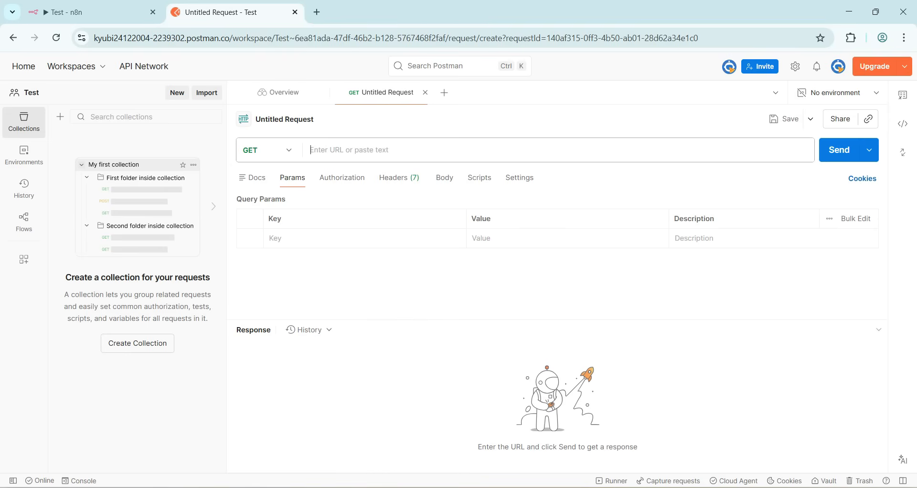
pyautogui.click(267, 150)
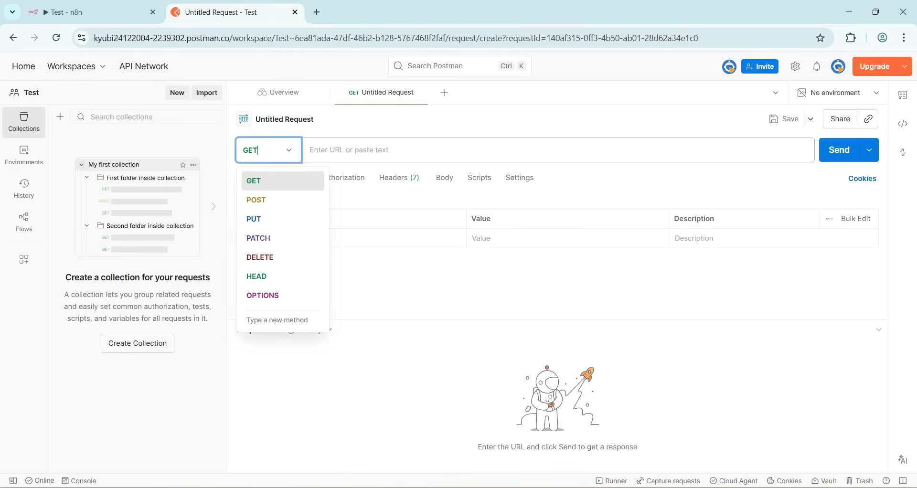
pyautogui.click(267, 201)
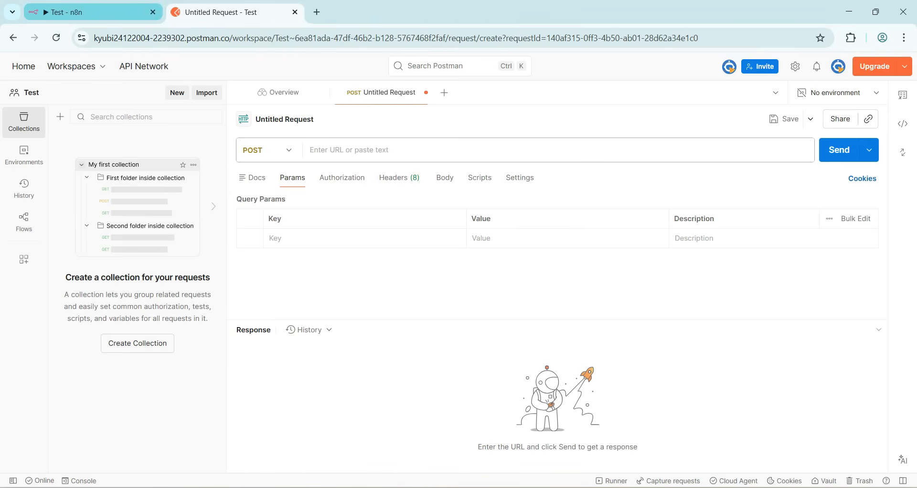
# - Copy the Webhook node's test URL from n8n and paste it as the Postman request's URL
pyautogui.click(77, 13)
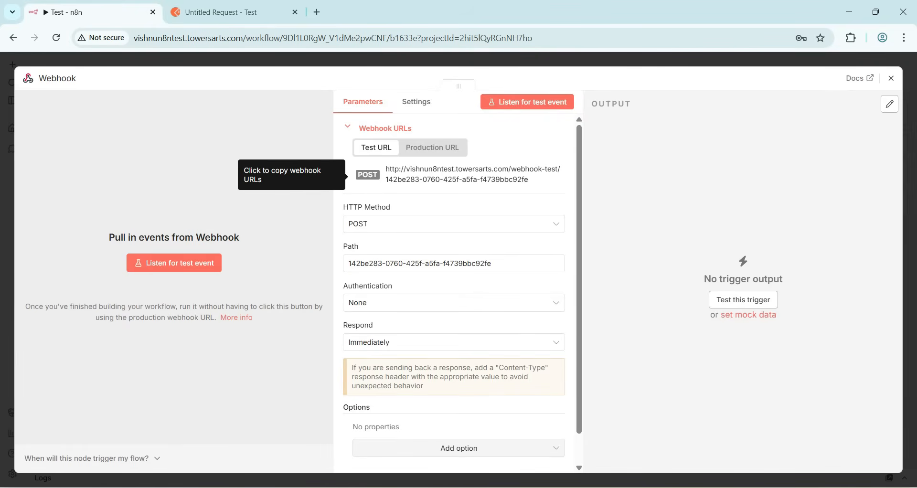
pyautogui.click(472, 174)
pyautogui.click(220, 12)
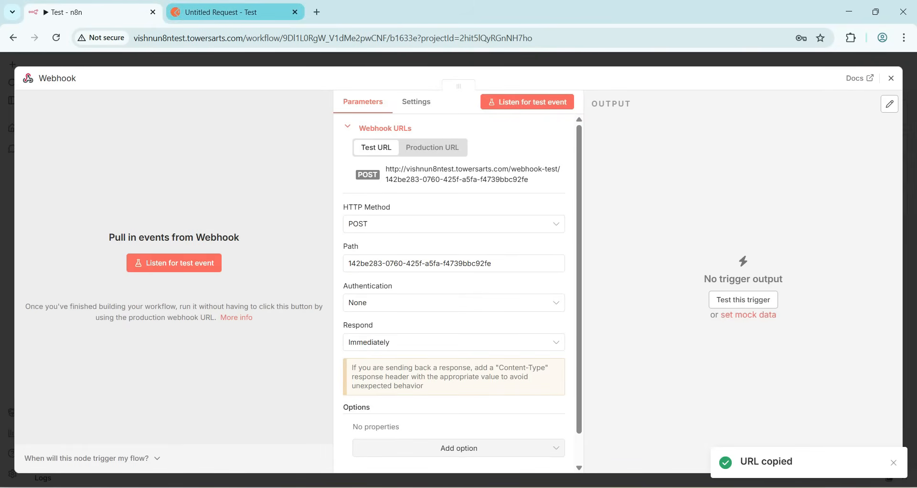
pyautogui.click(477, 149)
pyautogui.hotkey('ctrl', 'v')
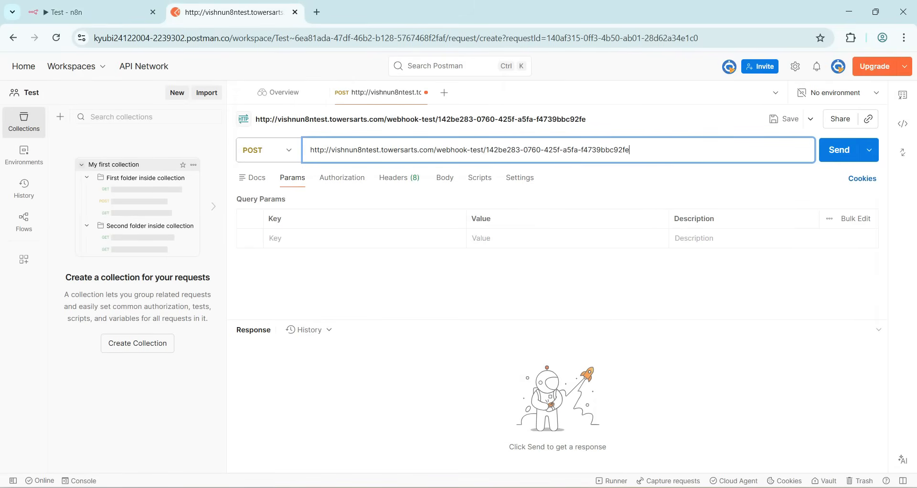
# - Make the n8n Webhook node listen for a test event and send the POST request from Postman
pyautogui.click(90, 12)
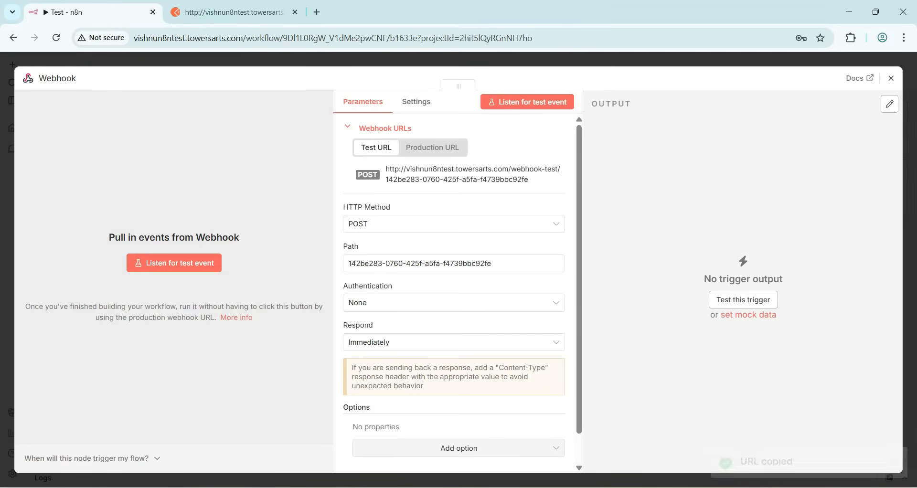
pyautogui.click(174, 262)
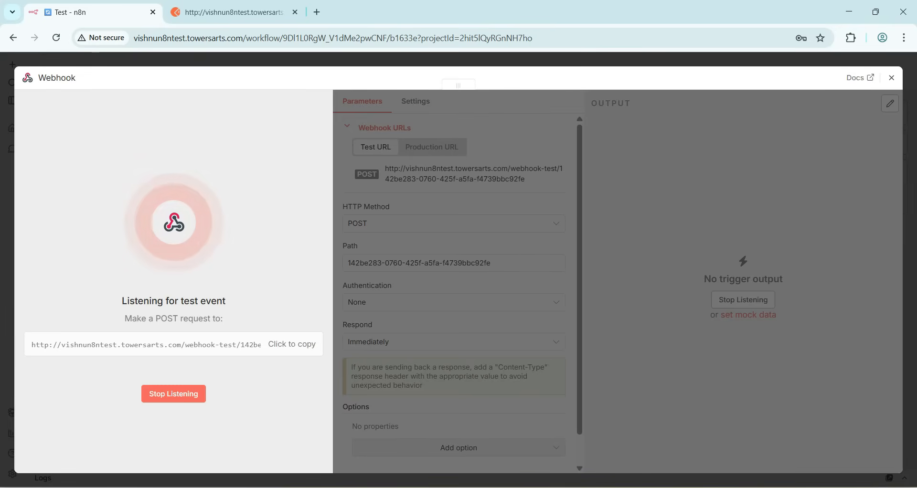
pyautogui.click(234, 12)
pyautogui.click(846, 150)
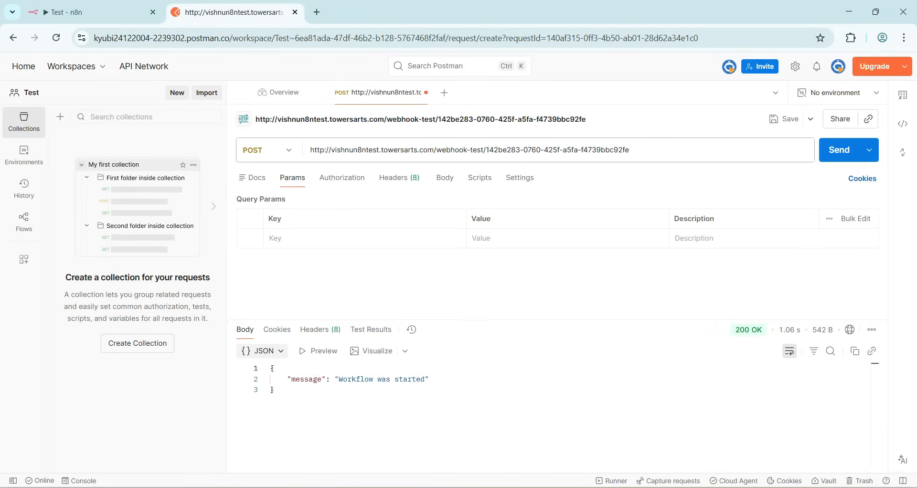
# - Review the Webhook node's output in n8n, save the workflow and close the node's settings
pyautogui.click(92, 12)
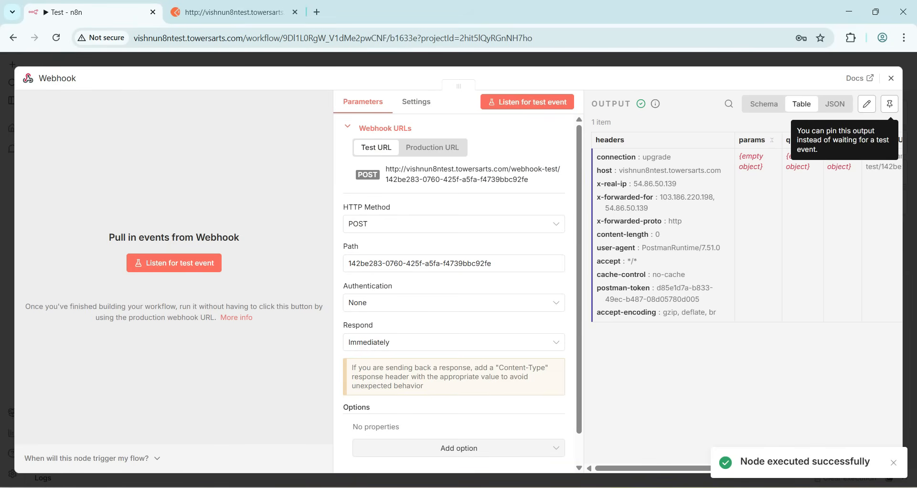
pyautogui.hscroll(5, 742, 300)
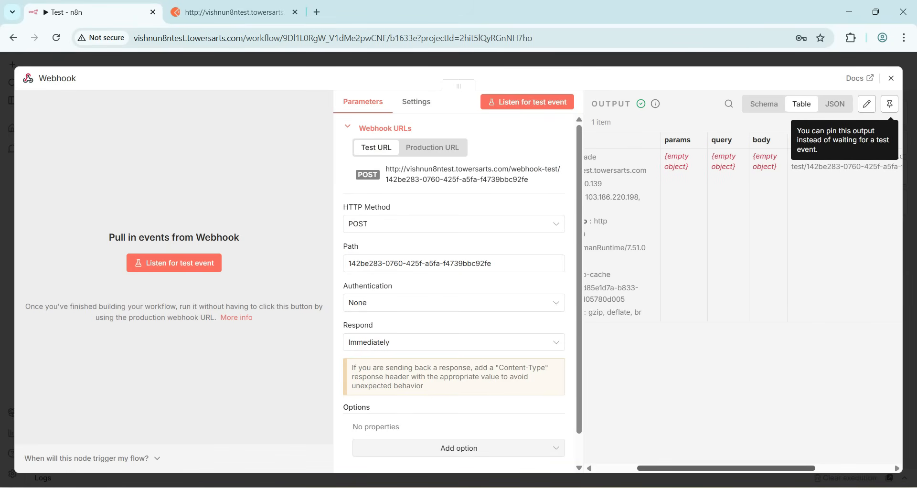
pyautogui.hscroll(-2, 742, 239)
pyautogui.hotkey('ctrl', 's')
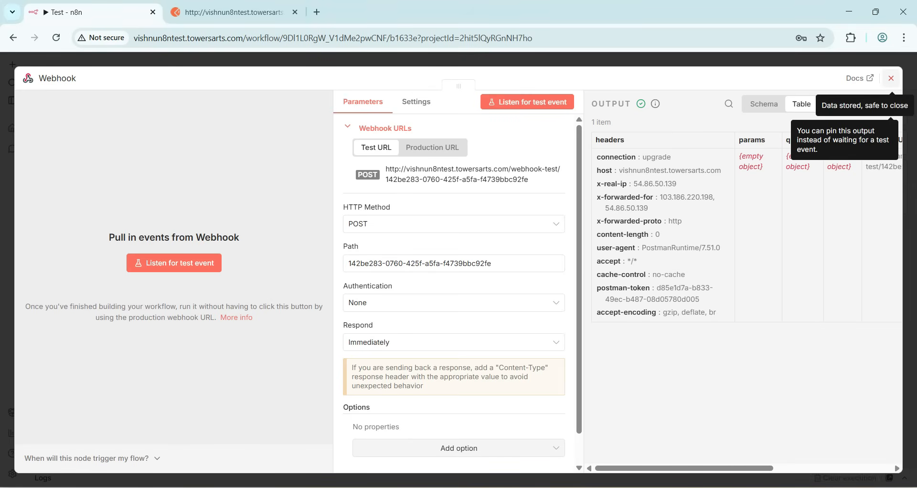
pyautogui.click(891, 78)
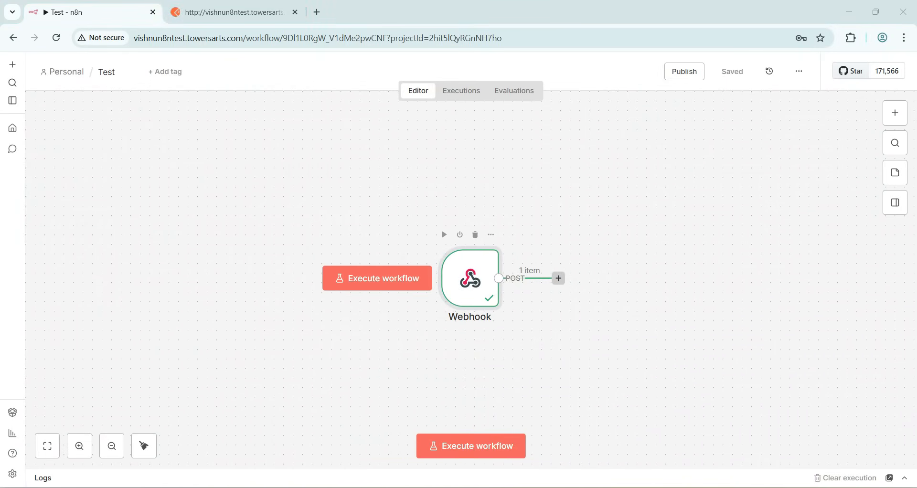
# - Add an HTTP Request node after the Webhook node
pyautogui.click(559, 278)
pyautogui.write('http')
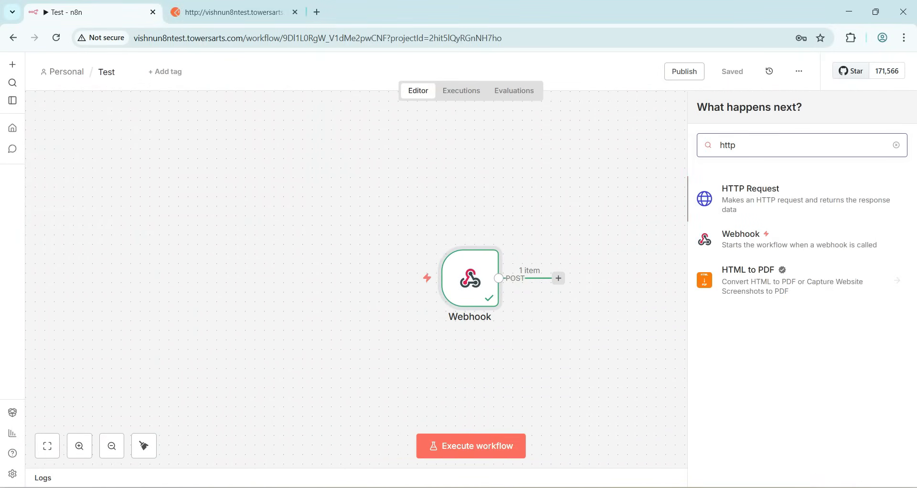
pyautogui.click(784, 199)
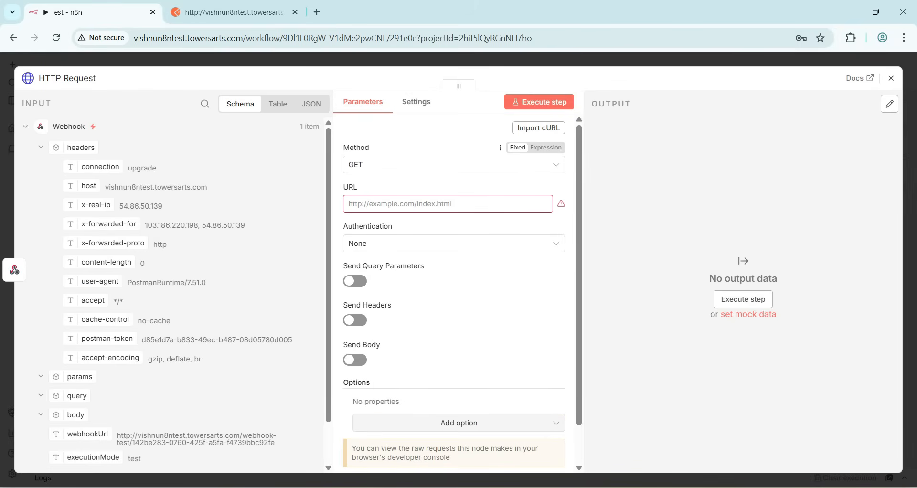
pyautogui.click(449, 203)
pyautogui.click(659, 208)
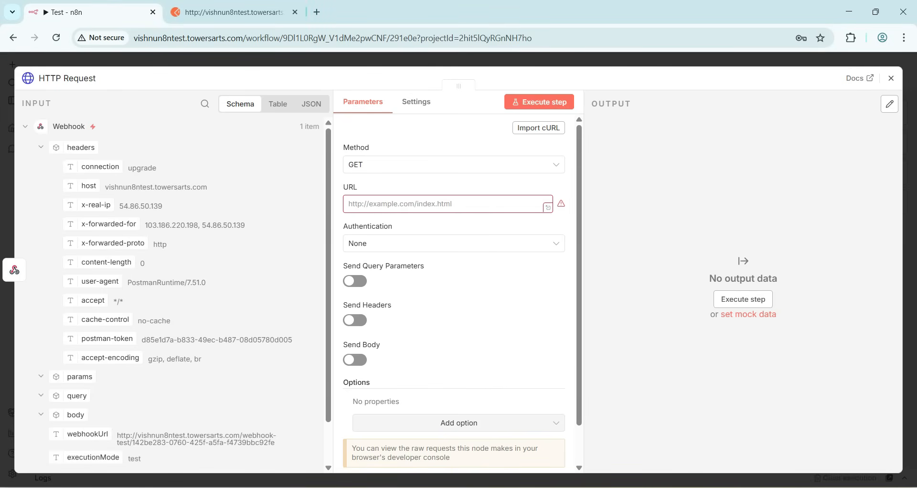
pyautogui.moveTo(561, 204)
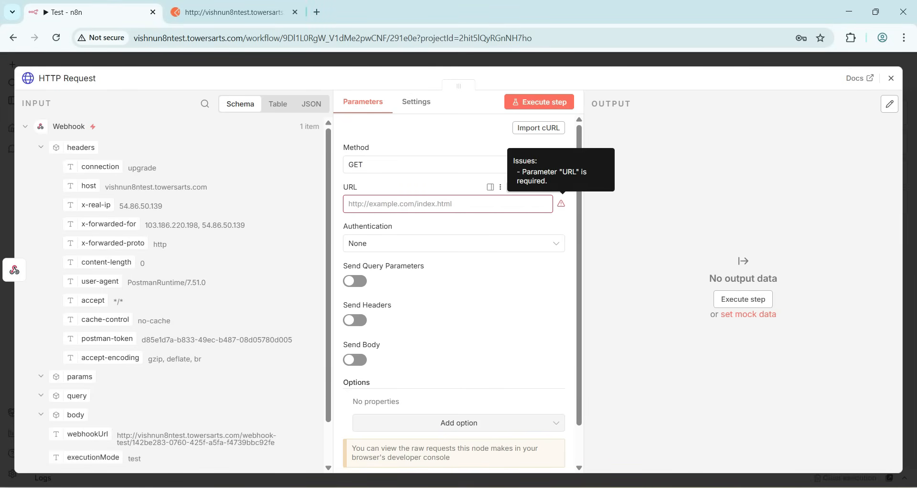
pyautogui.hotkey('ctrl', 't')
pyautogui.write('https://jsonplaceholder.typicode.com/')
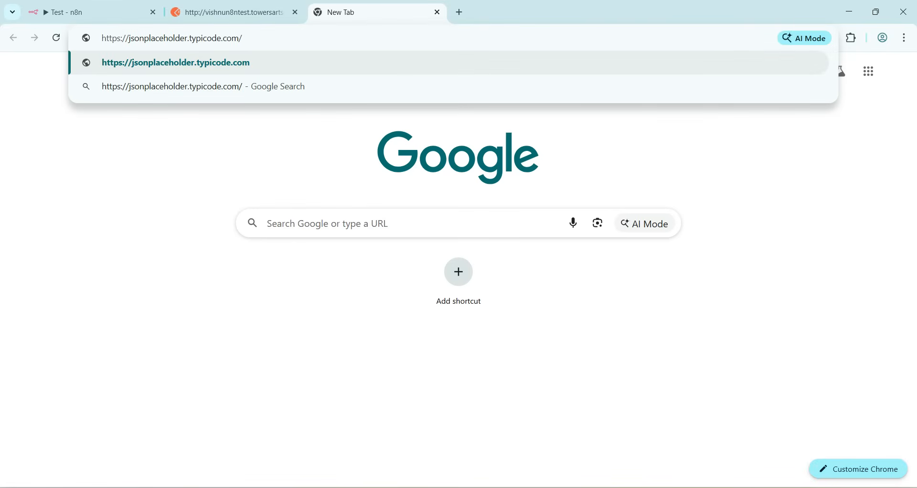
pyautogui.press('Return')
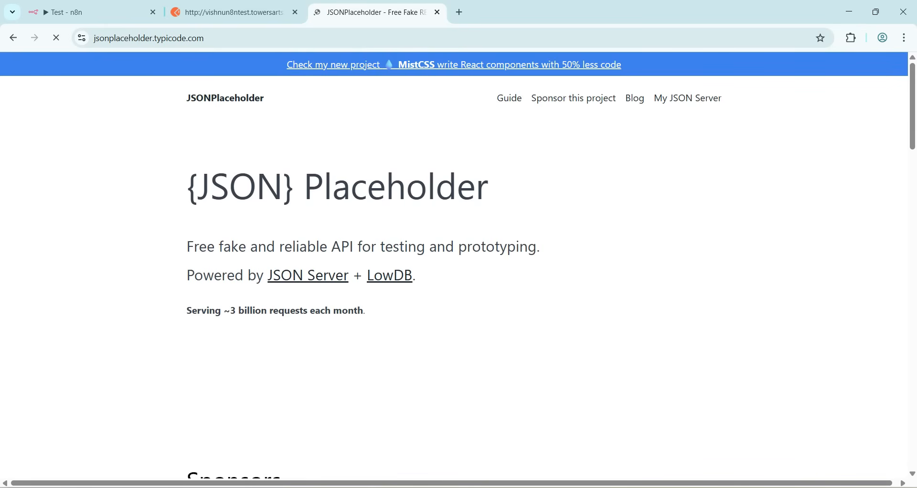
pyautogui.scroll(-14, 458, 268)
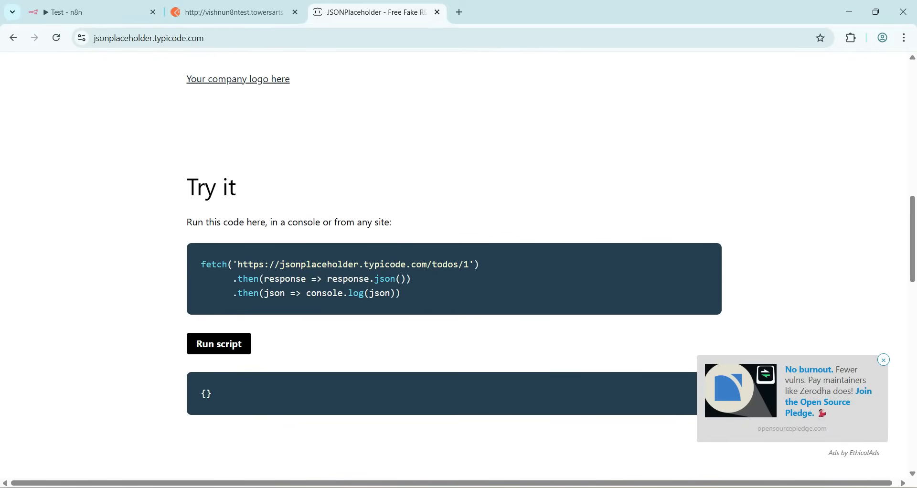
pyautogui.scroll(-10, 458, 268)
pyautogui.hotkey('ctrl', '1')
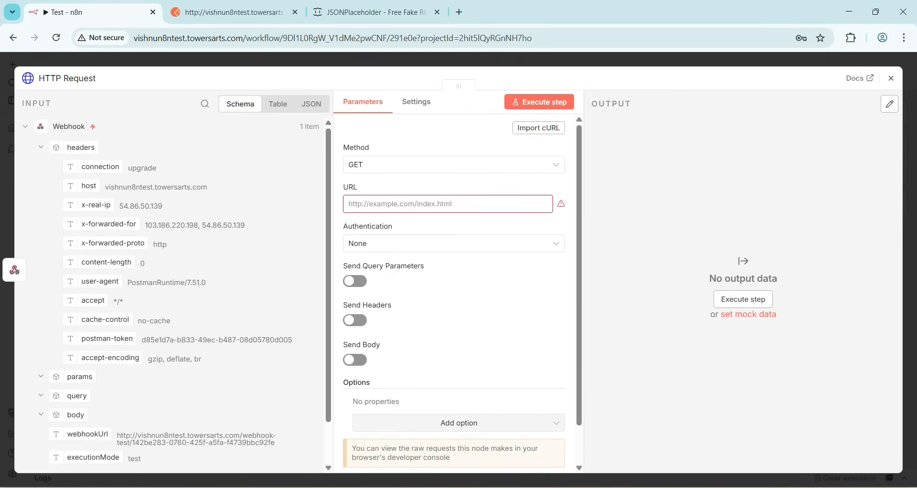
pyautogui.click(447, 204)
pyautogui.write('https://jsonplaceholder.typicode.com/users/1')
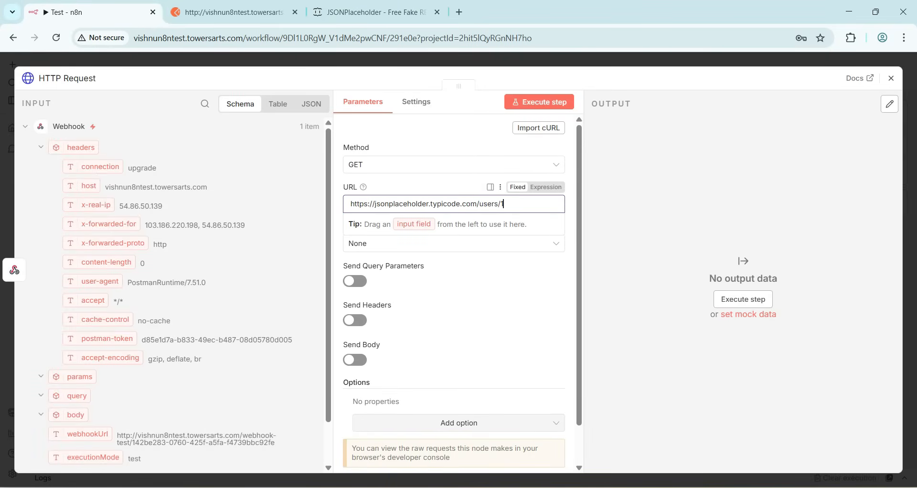
pyautogui.moveTo(350, 203); pyautogui.dragTo(505, 204)
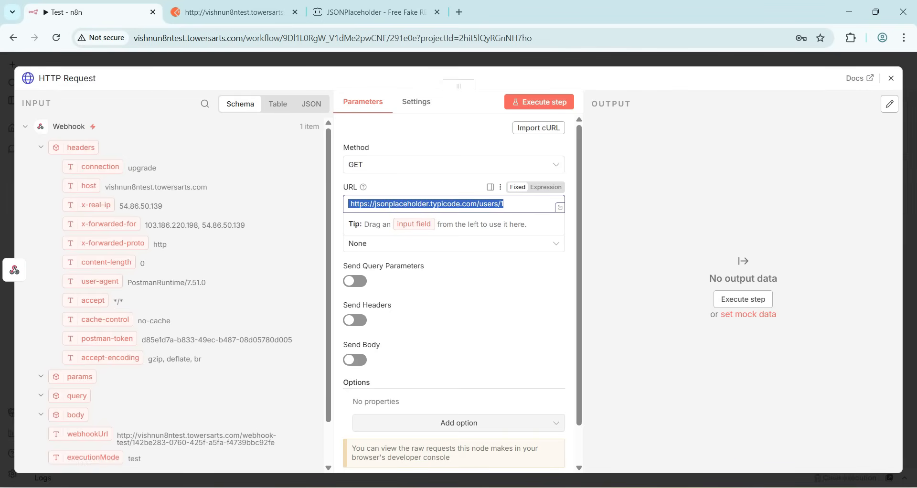
pyautogui.scroll(-1, 454, 225)
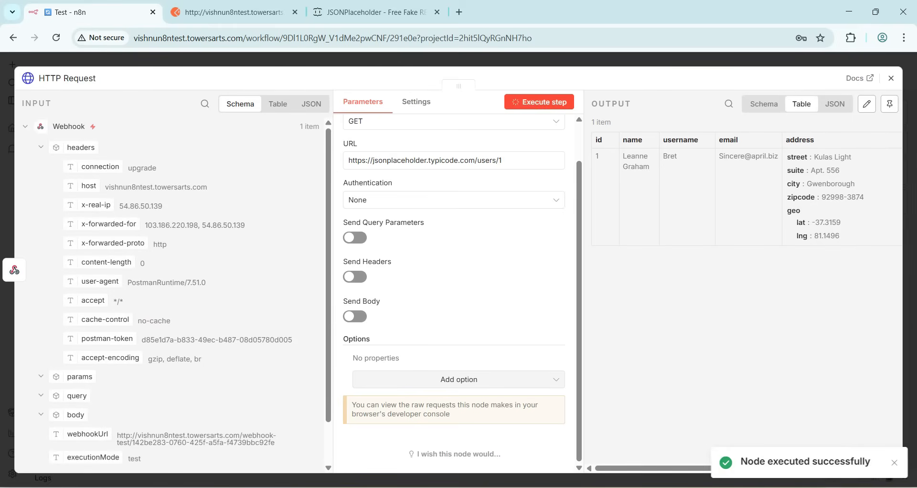
# - Review the user data returned by the HTTP Request node, save the workflow and return to the canvas
pyautogui.hscroll(3, 742, 191)
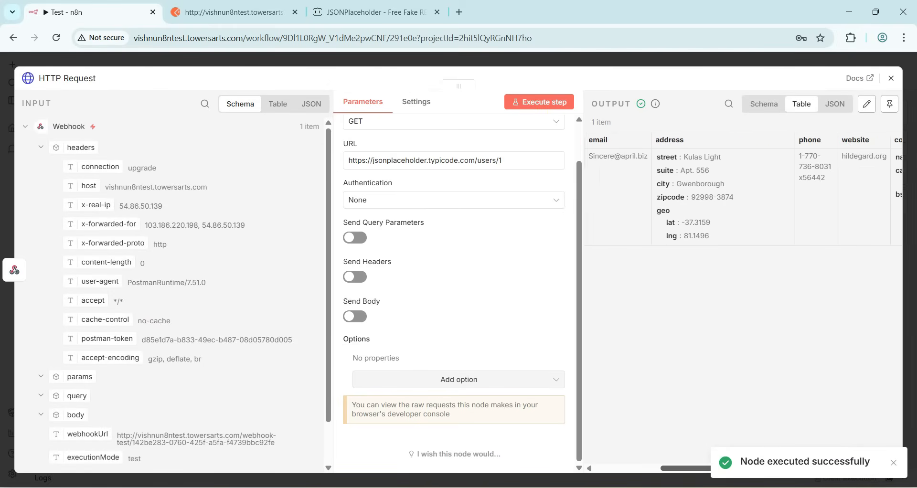
pyautogui.hscroll(2, 743, 191)
pyautogui.hscroll(-6, 743, 191)
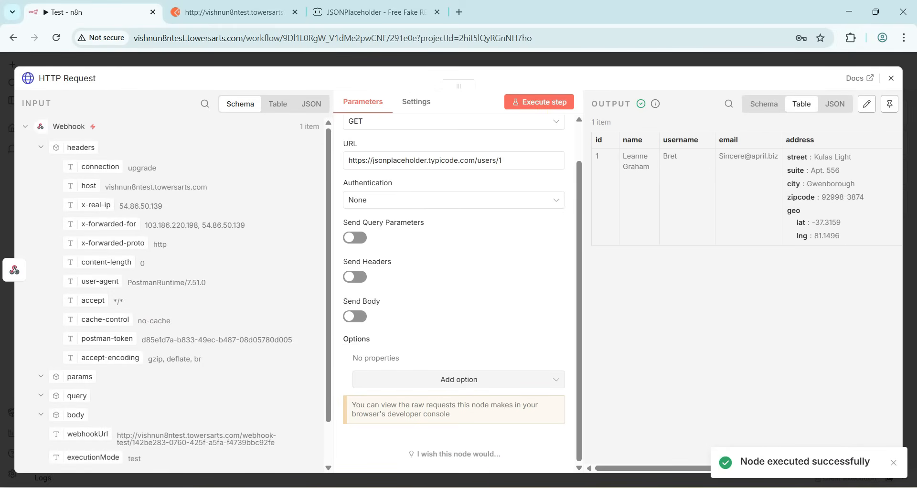
pyautogui.hotkey('ctrl', 's')
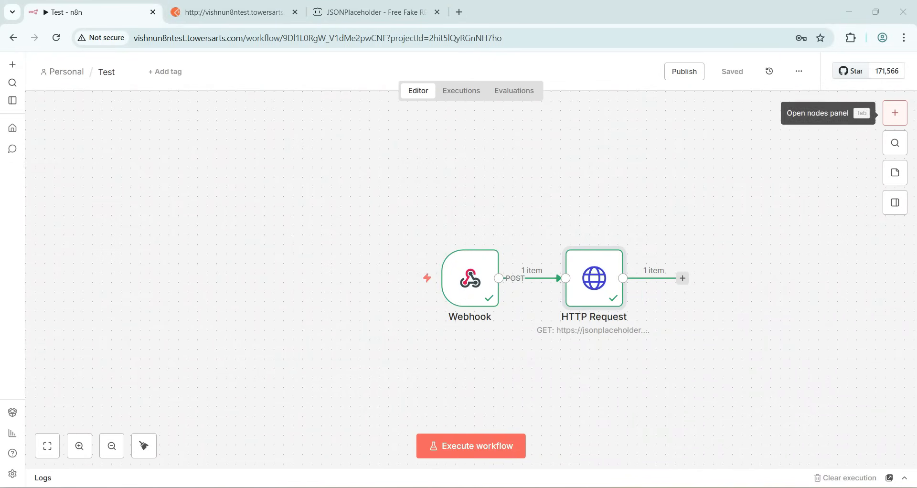
# - Add a Code in JavaScript node after the HTTP Request node, keeping JavaScript as its language
pyautogui.click(682, 278)
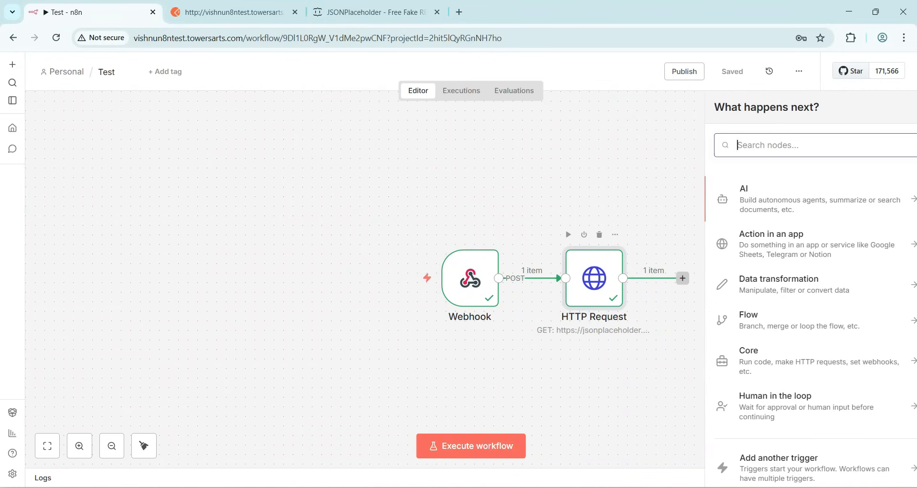
pyautogui.write('code')
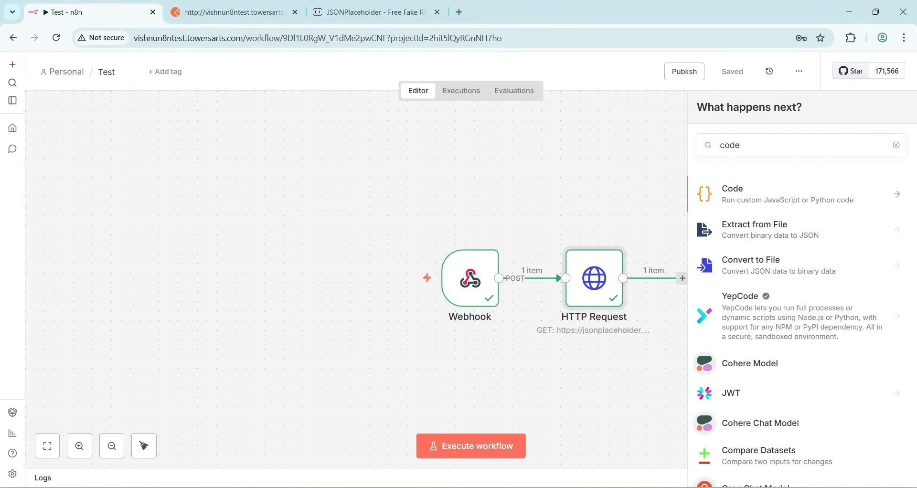
pyautogui.press('Return')
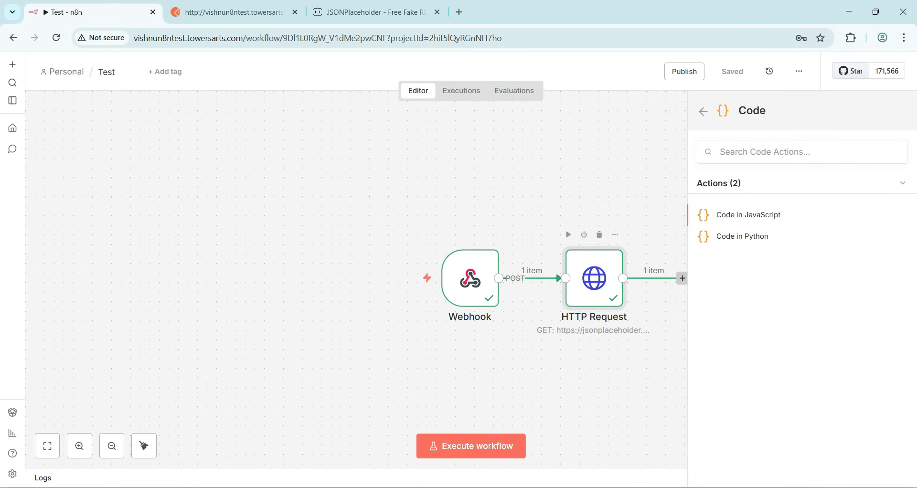
pyautogui.press('Return')
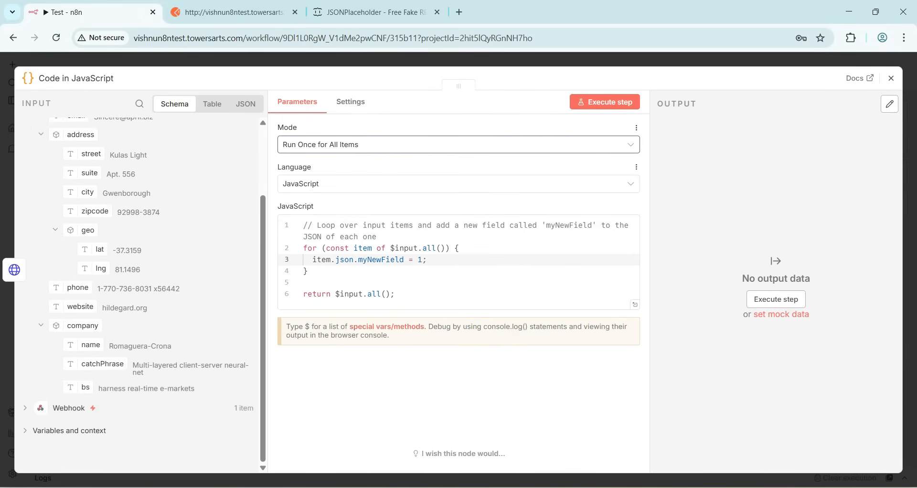
pyautogui.press('Tab')
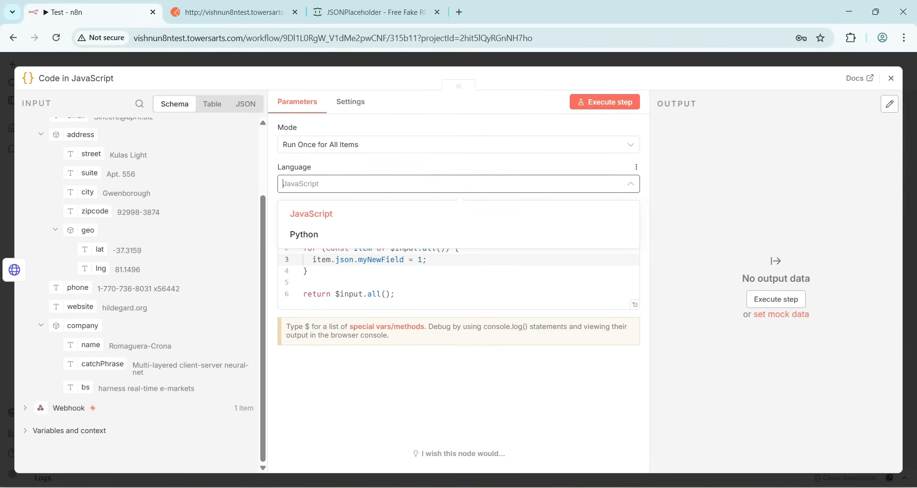
pyautogui.press('Escape')
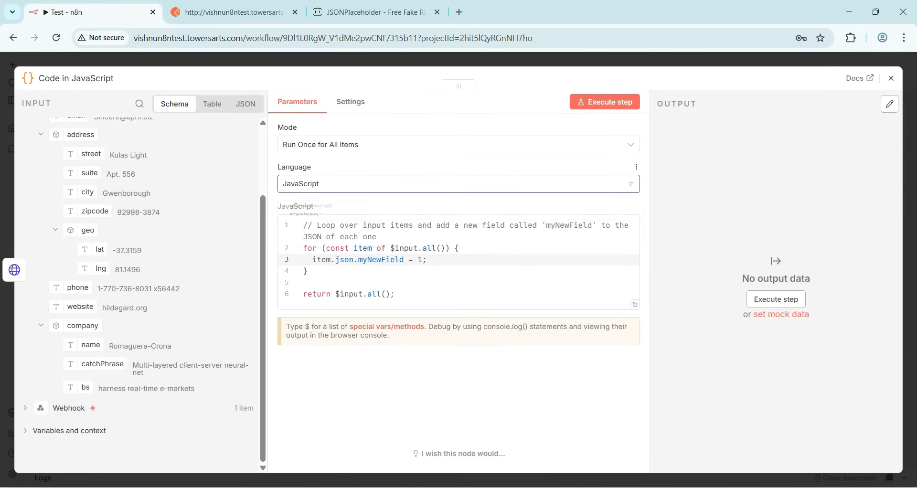
# - Execute the Code node with its default JavaScript and examine the myNewField column in the output
pyautogui.moveTo(395, 293); pyautogui.dragTo(303, 247)
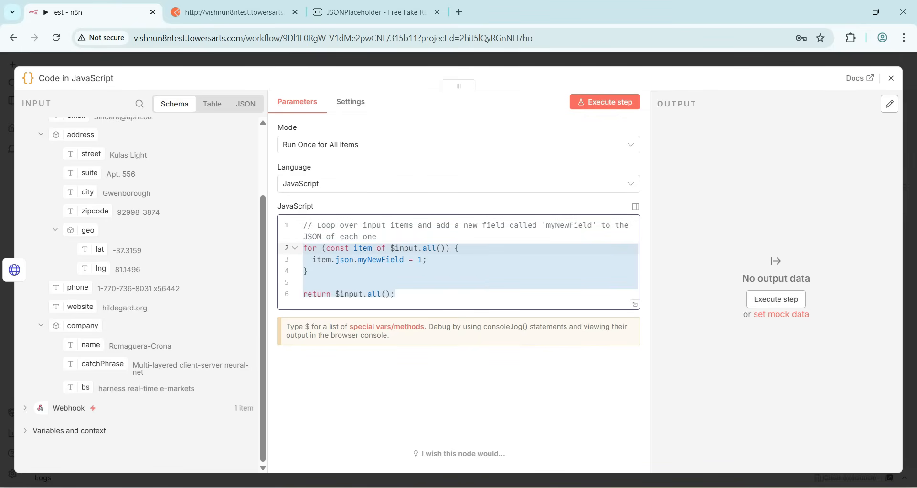
pyautogui.click(396, 293)
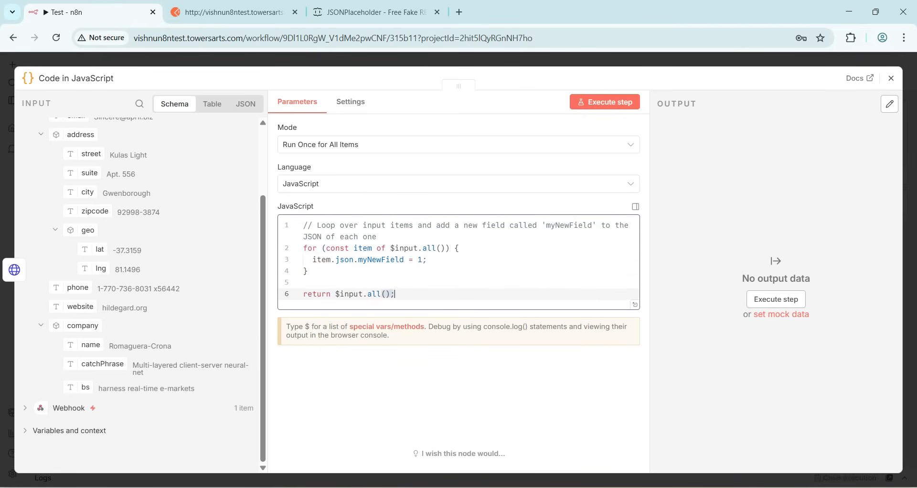
pyautogui.moveTo(396, 294); pyautogui.dragTo(303, 248)
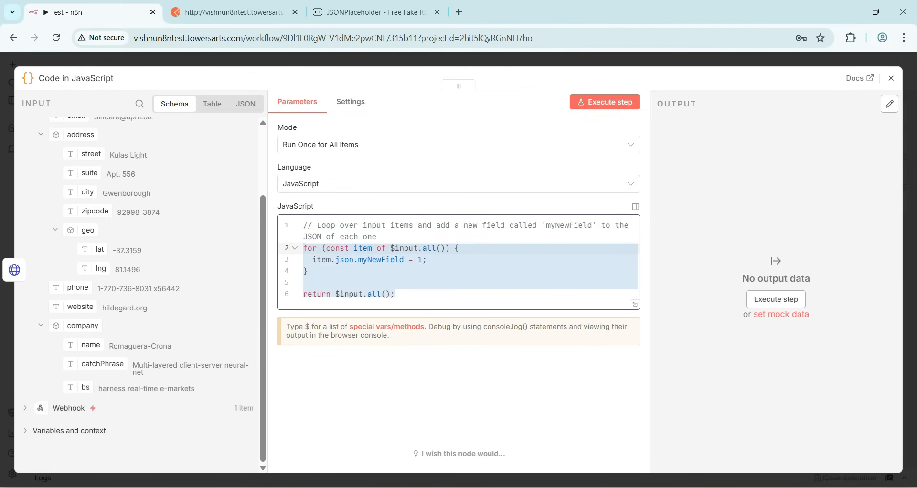
pyautogui.hotkey('ctrl', 'Return')
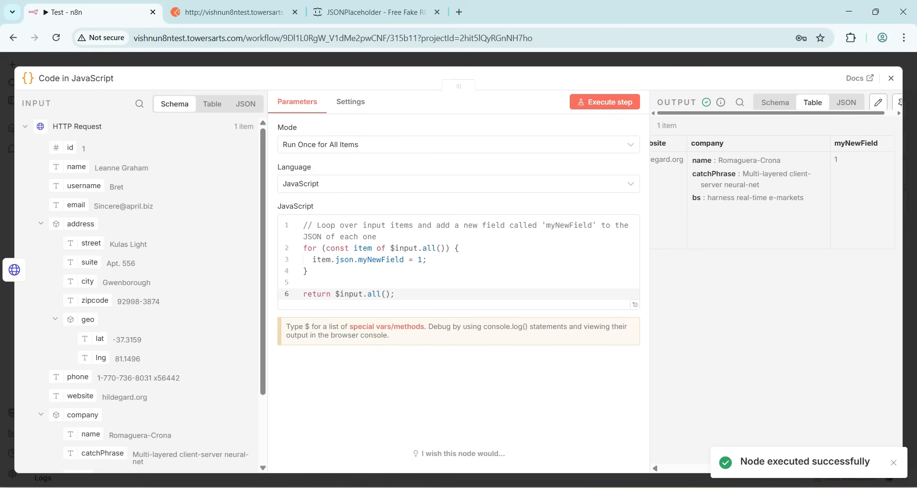
pyautogui.moveTo(835, 144); pyautogui.dragTo(883, 144)
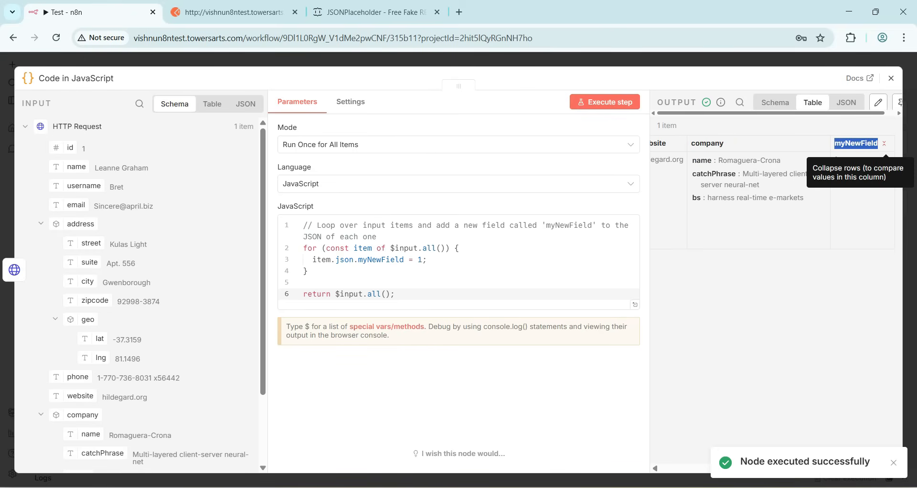
pyautogui.click(865, 200)
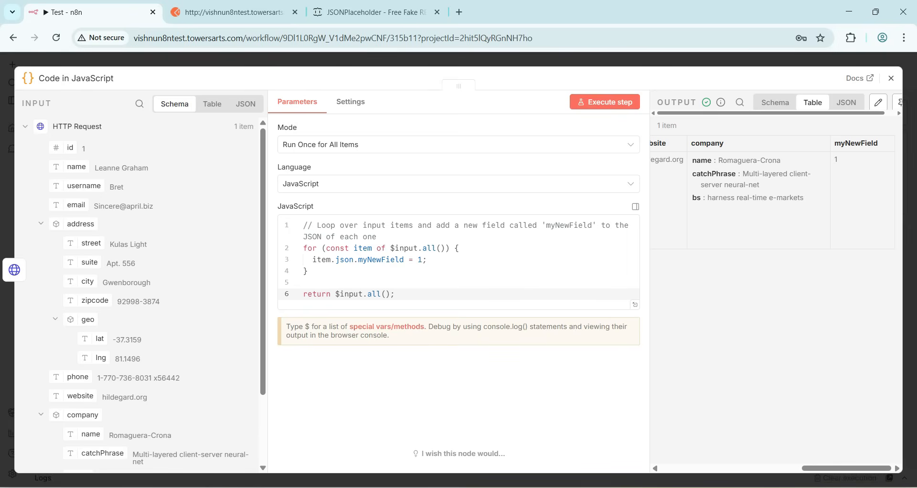
# - Shorten the myNewField property in the code to my and execute the node again
pyautogui.moveTo(404, 259); pyautogui.dragTo(367, 259)
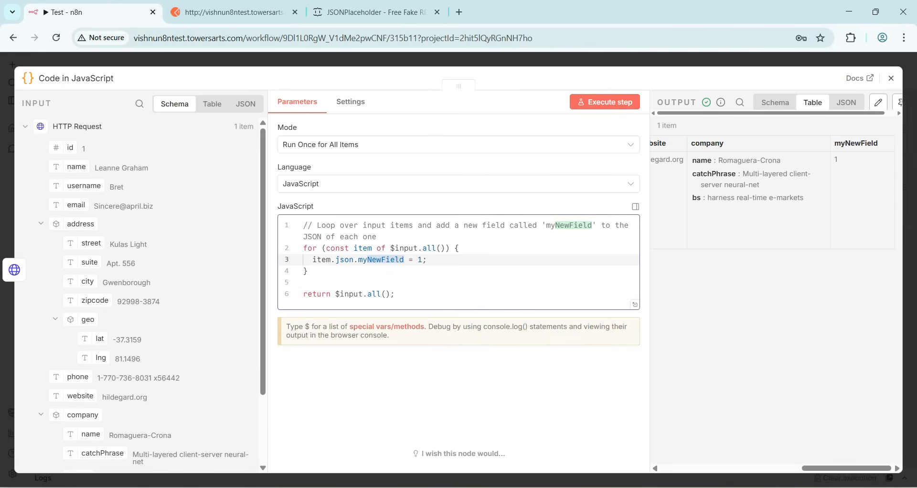
pyautogui.press('BackSpace')
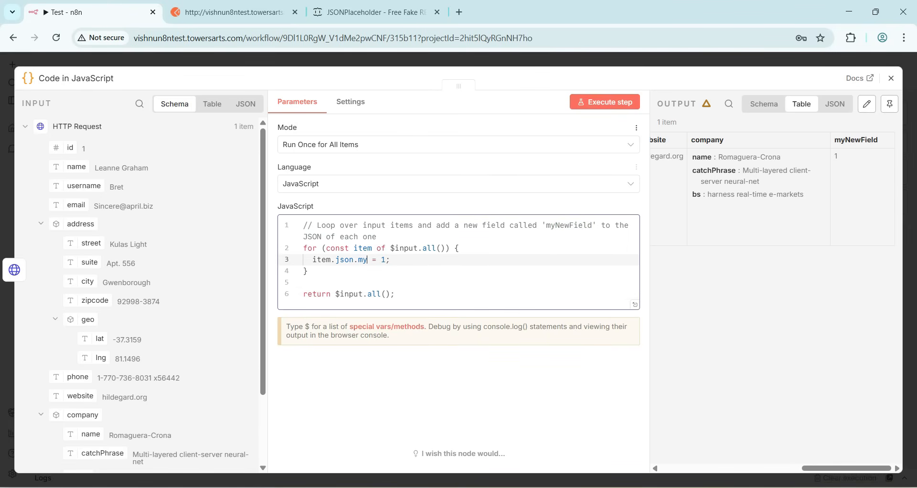
pyautogui.click(604, 102)
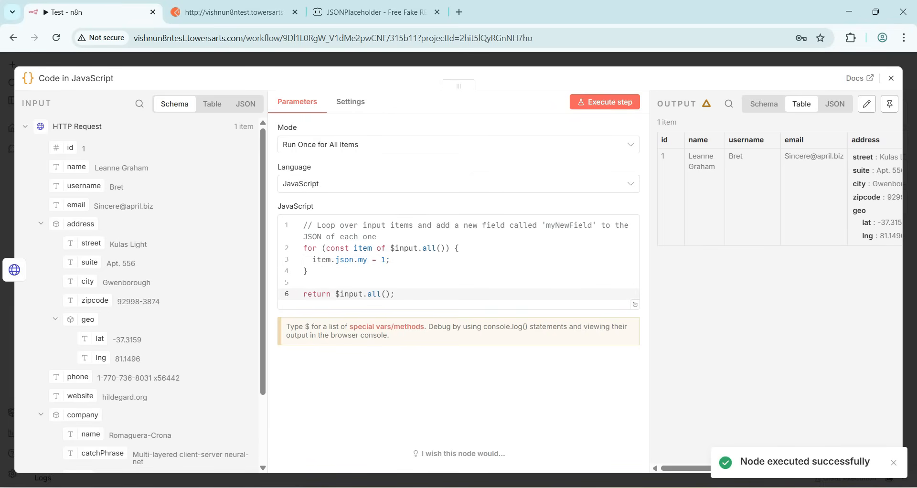
# - Replace the code with a script that flattens address, extracts the company name, converts id to string and sets myNewField to "test value", and execute it
pyautogui.hotkey('ctrl', 'a')
pyautogui.hotkey('ctrl', 'v')
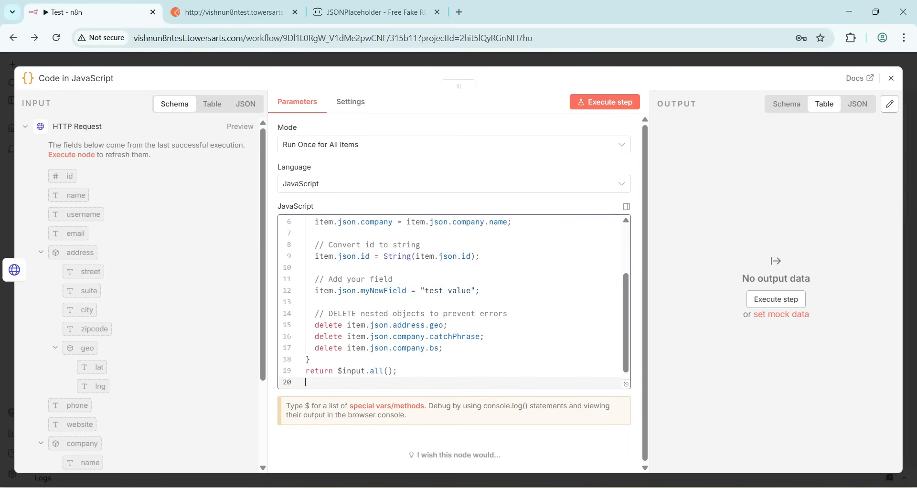
pyautogui.scroll(3, 451, 301)
pyautogui.click(362, 363)
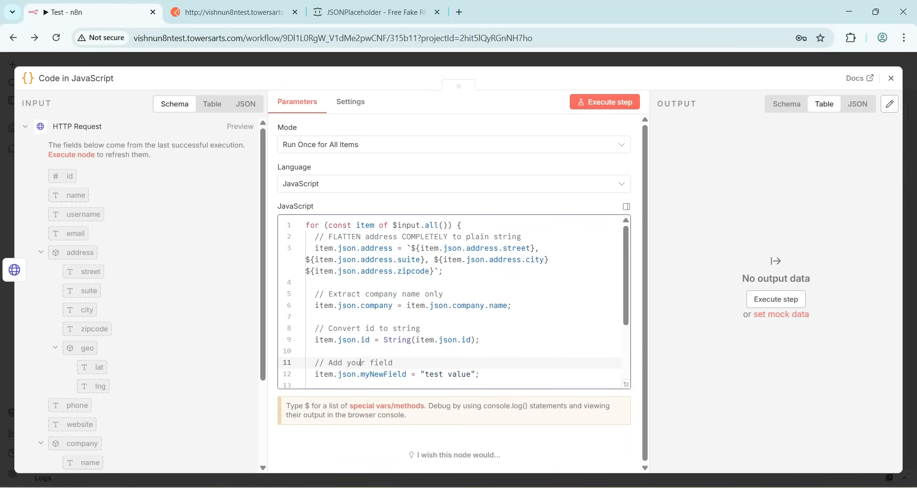
pyautogui.scroll(-3, 361, 363)
pyautogui.click(406, 305)
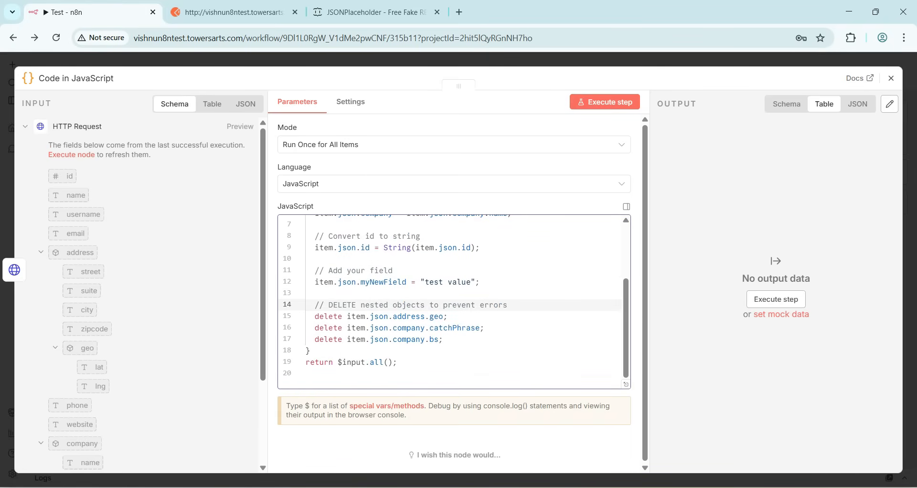
pyautogui.scroll(3, 452, 301)
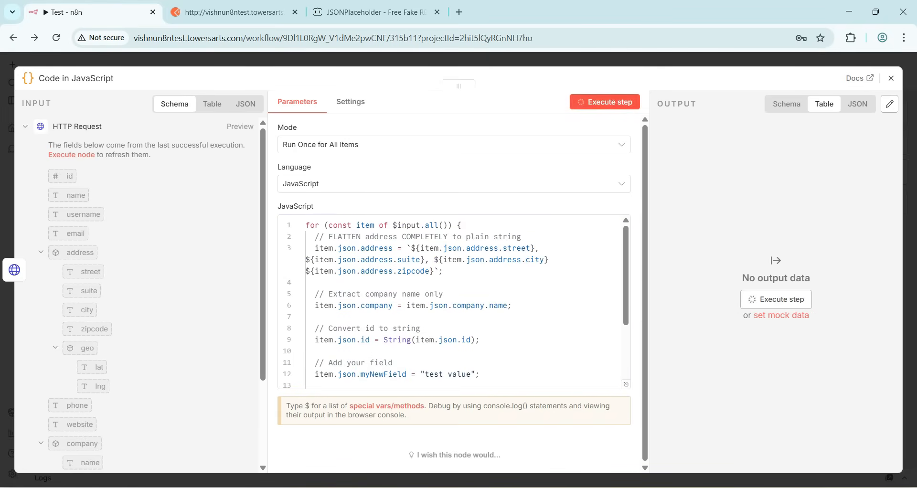
pyautogui.hotkey('ctrl', 'Tab')
pyautogui.hotkey('ctrl', 'shift', 'Tab')
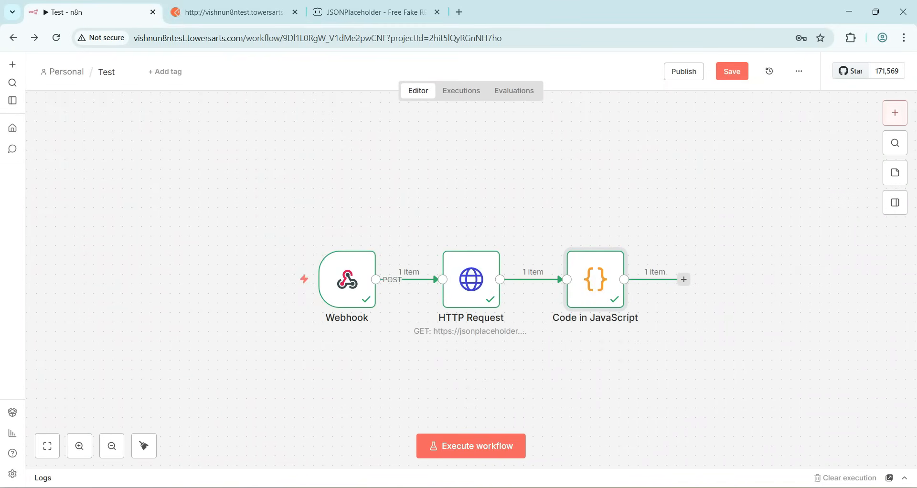
# - Add an Airtable node with the Create a record action after the Code node and save the workflow
pyautogui.click(895, 113)
pyautogui.write('airtabe')
pyautogui.press('Return')
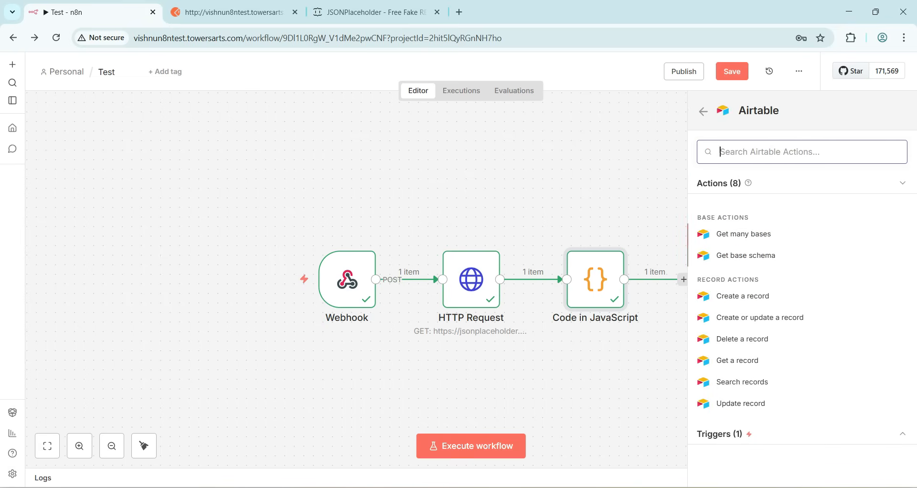
pyautogui.click(742, 296)
pyautogui.hotkey('ctrl', 's')
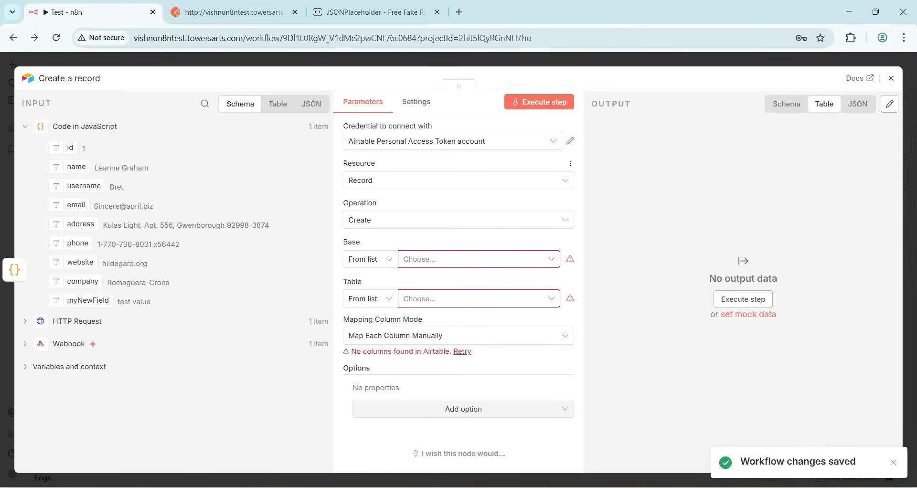
# - Keep Record as the Airtable node's resource and set its operation to Create or Update
pyautogui.click(459, 181)
pyautogui.click(565, 180)
pyautogui.click(458, 219)
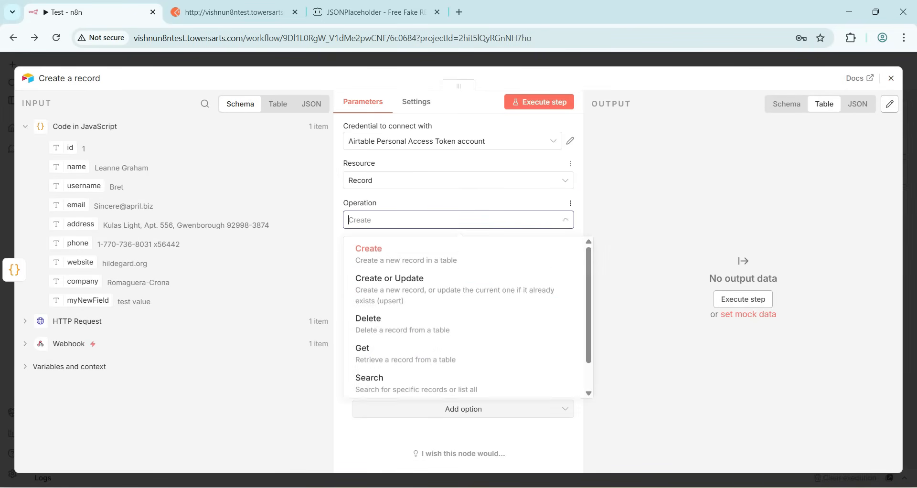
pyautogui.click(390, 287)
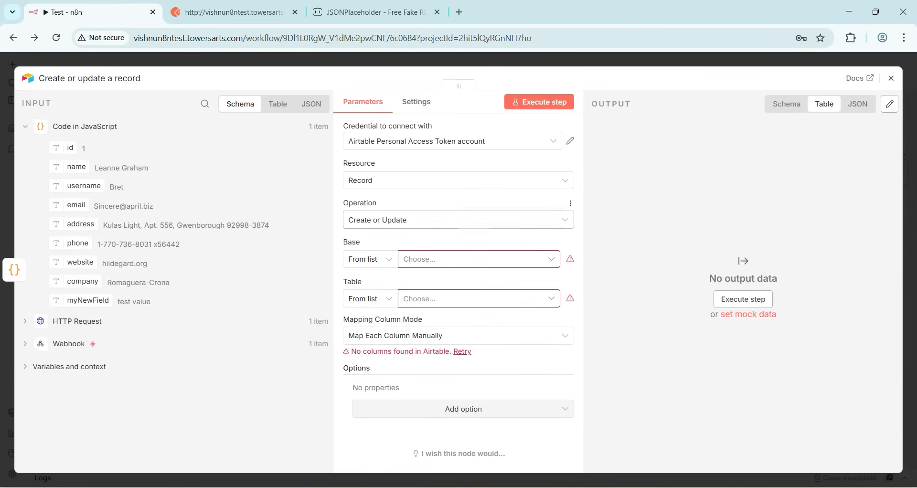
# - Start a new Airtable Personal Access Token credential and review its connection fields and required scopes
pyautogui.click(349, 140)
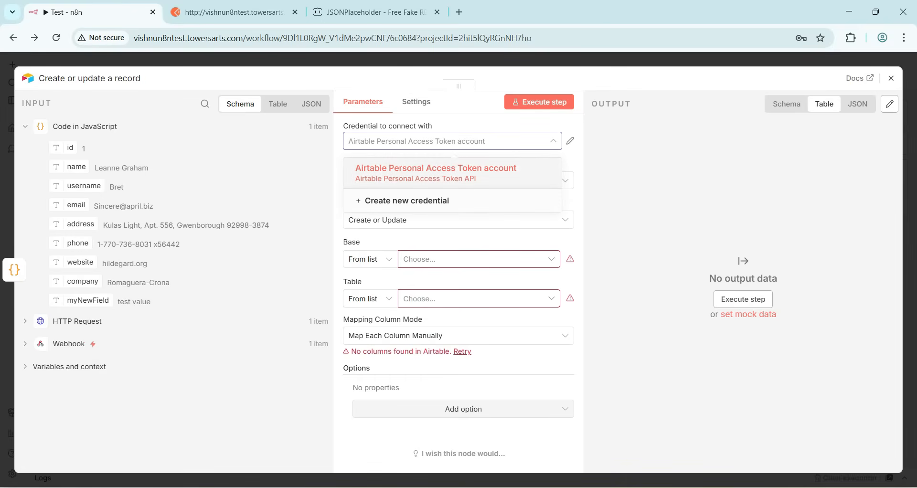
pyautogui.click(407, 201)
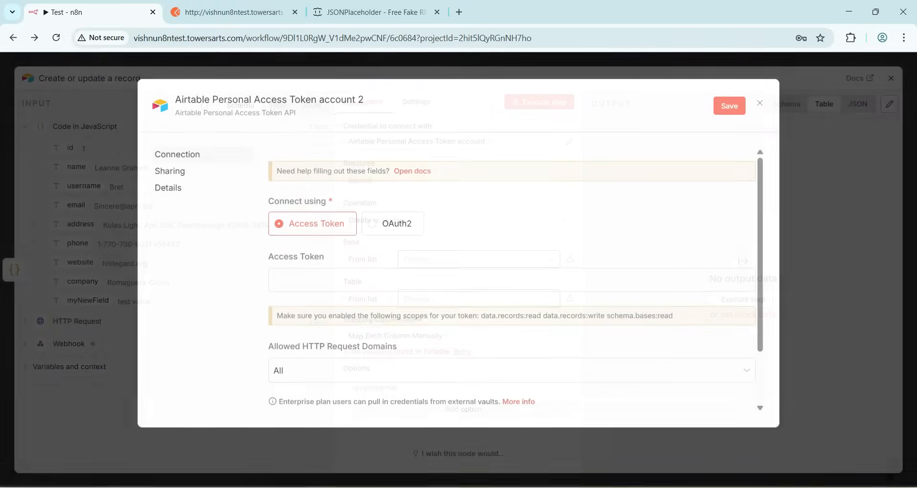
pyautogui.click(430, 281)
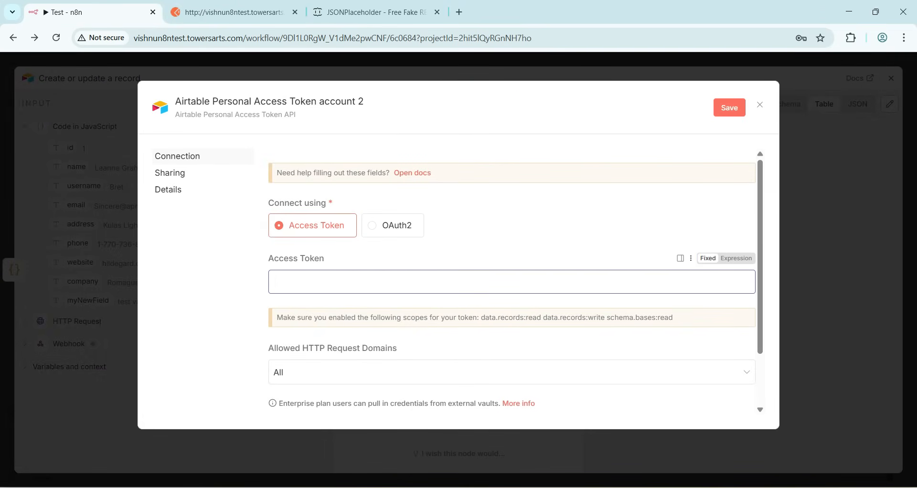
pyautogui.scroll(-2, 511, 282)
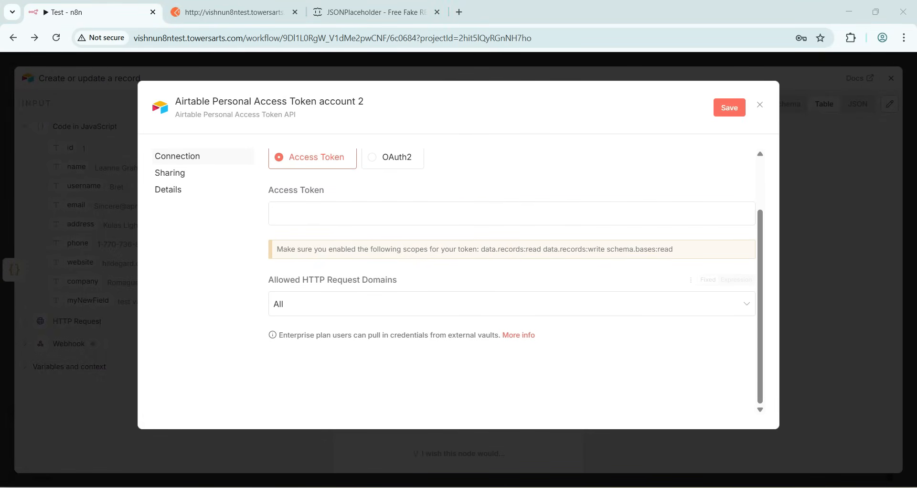
pyautogui.hotkey('ctrl', 't')
pyautogui.write('https://www.airtable.com/')
pyautogui.press('Return')
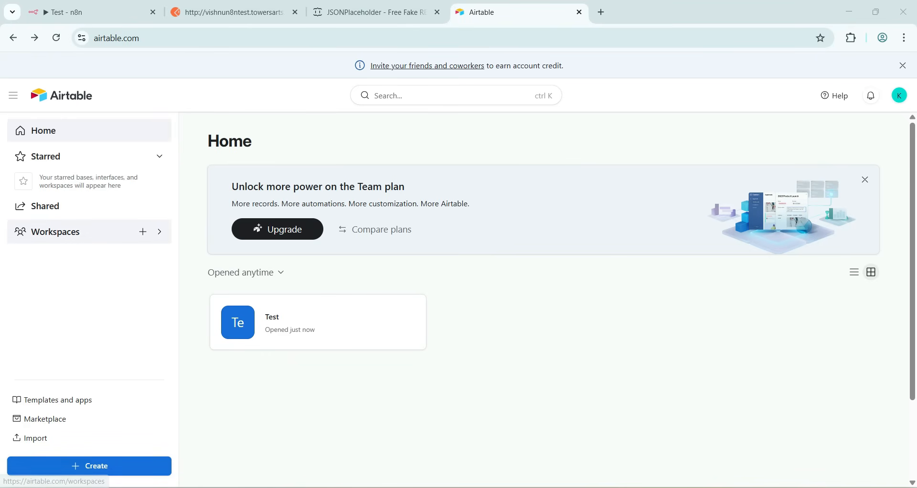
pyautogui.click(143, 231)
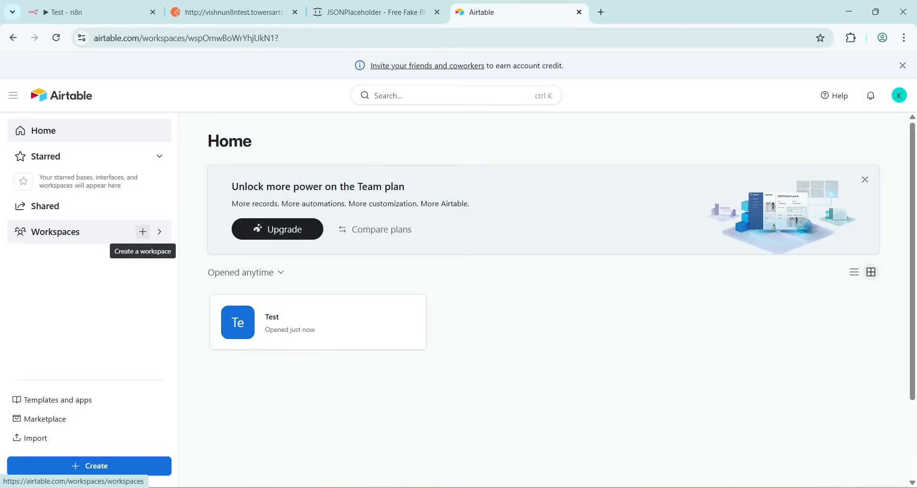
pyautogui.write('Test')
pyautogui.press('Return')
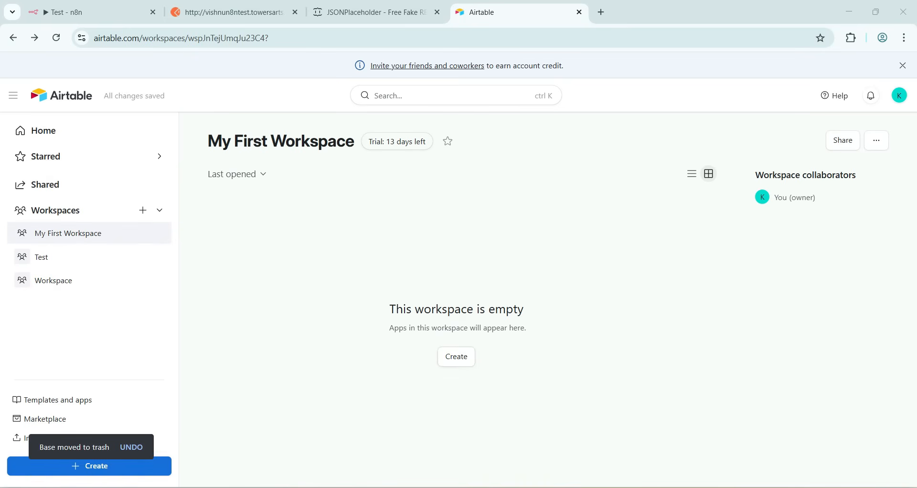
# - Create a blank self-built app in My First Workspace and look over its default Name, Notes, Assignee and Status fields
pyautogui.click(456, 357)
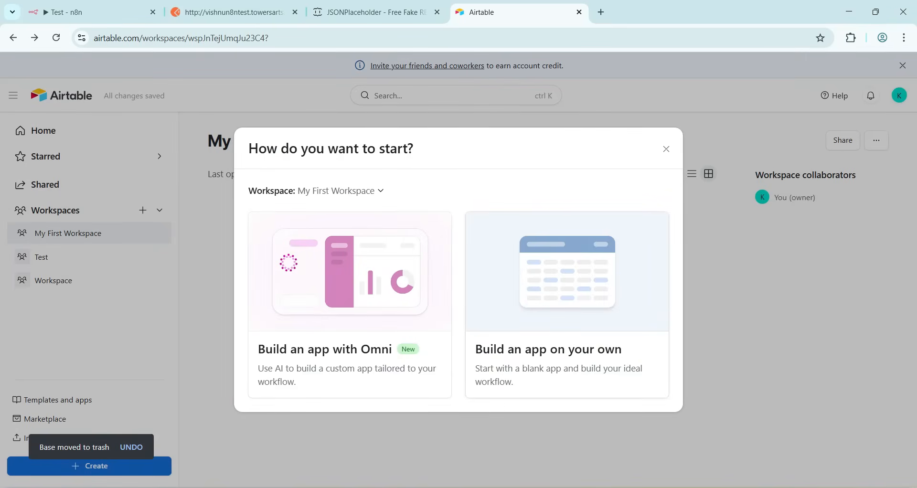
pyautogui.click(567, 306)
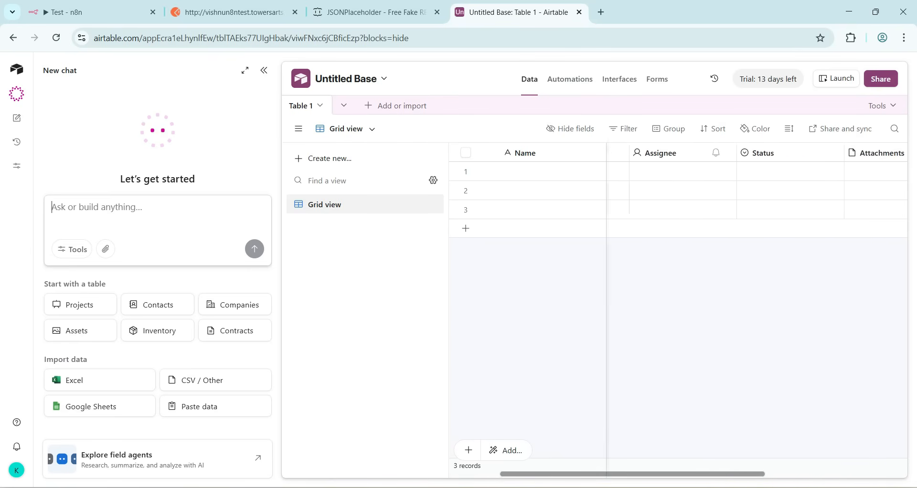
pyautogui.moveTo(575, 474); pyautogui.dragTo(477, 459)
pyautogui.click(557, 153)
pyautogui.click(656, 153)
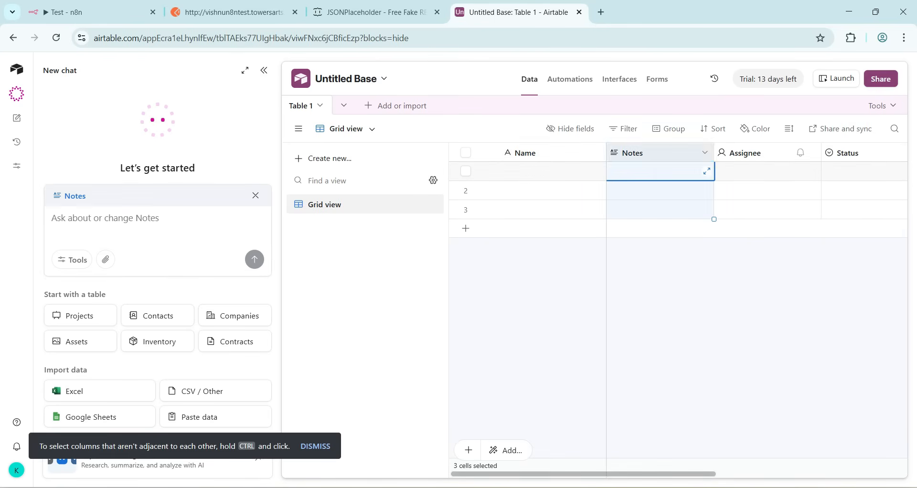
pyautogui.click(764, 152)
pyautogui.click(848, 152)
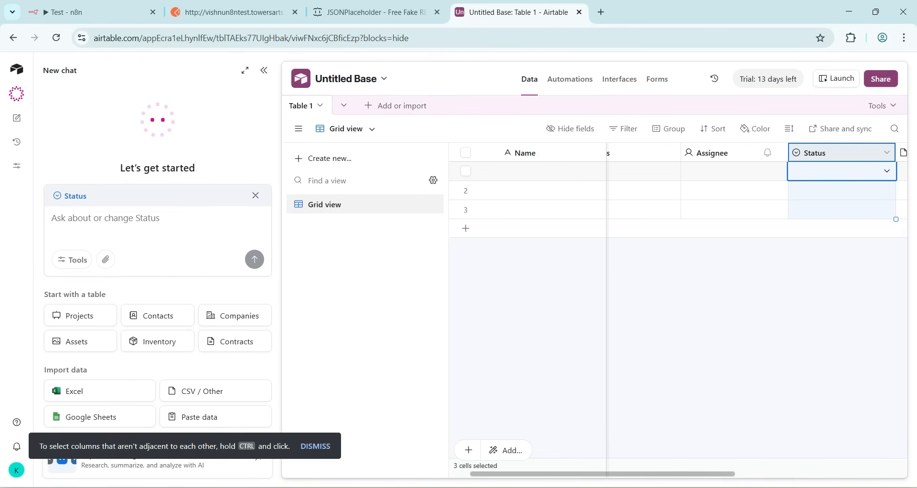
# - Open the Name field for editing, browse the available field types and cancel the edit
pyautogui.moveTo(712, 474); pyautogui.dragTo(554, 472)
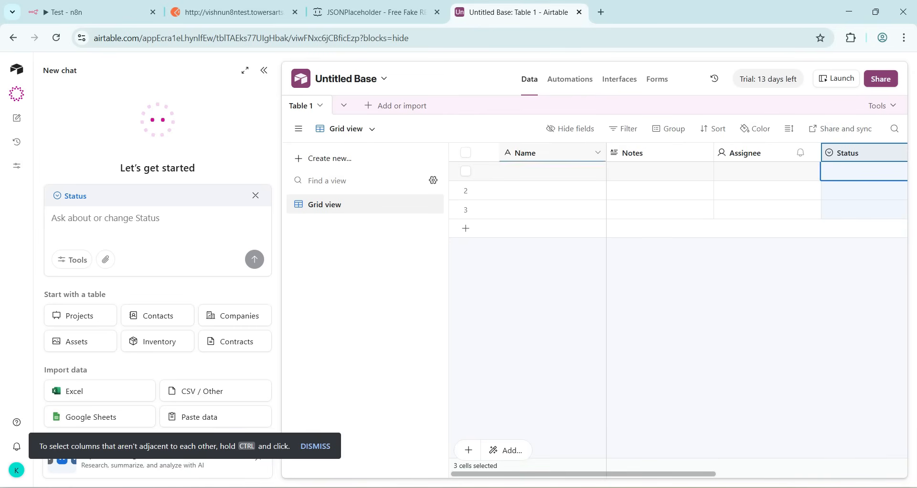
pyautogui.click(526, 152)
pyautogui.click(597, 152)
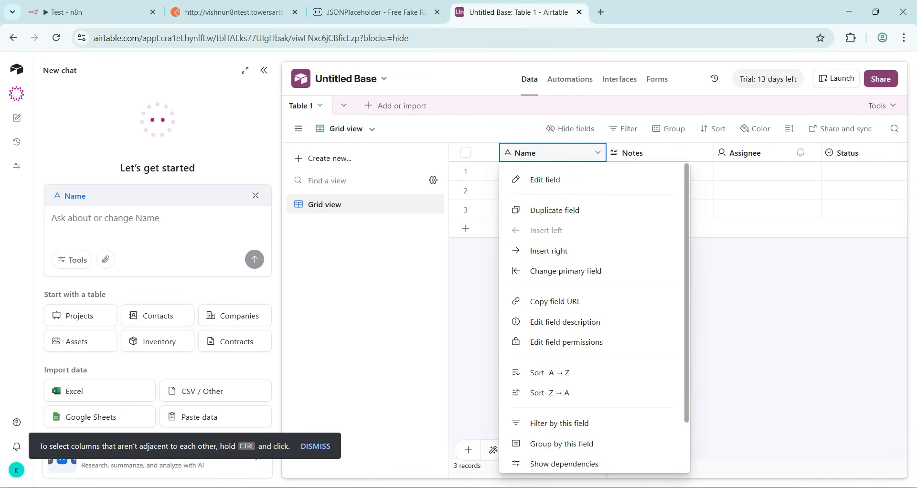
pyautogui.click(536, 178)
pyautogui.click(618, 209)
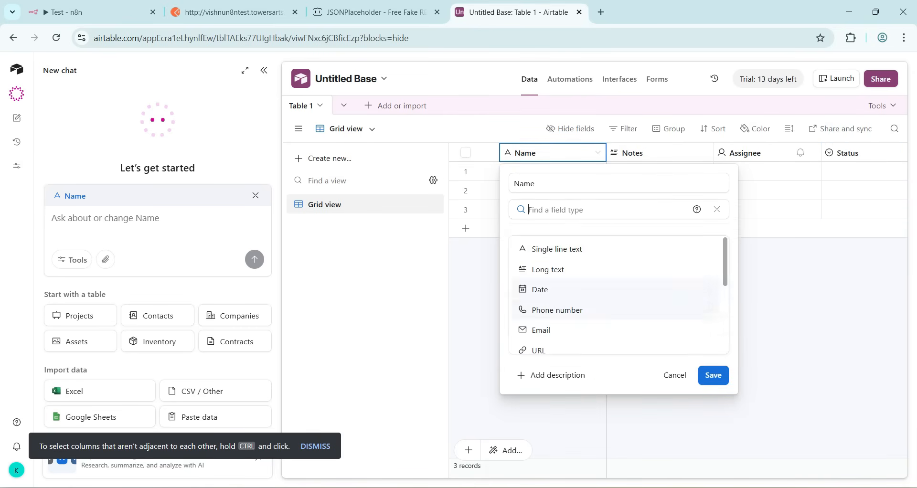
pyautogui.scroll(-5, 616, 280)
pyautogui.scroll(5, 616, 294)
pyautogui.click(674, 375)
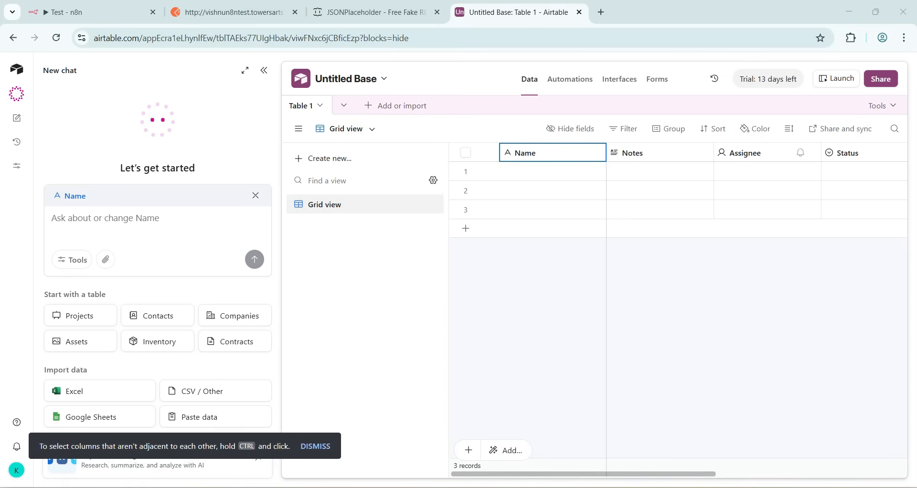
pyautogui.moveTo(621, 474)
pyautogui.mouseDown()
pyautogui.moveTo(810, 475)
pyautogui.moveTo(621, 474)
pyautogui.mouseUp()
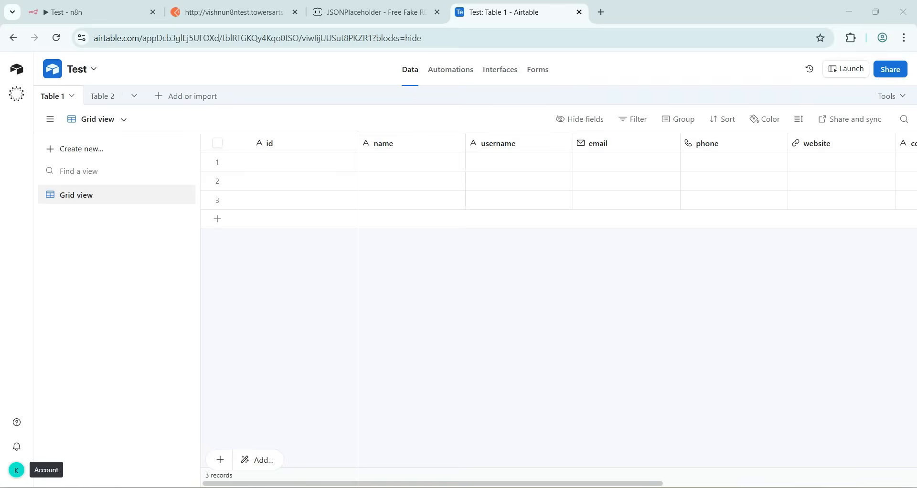
# - Start a new personal access token in Airtable's Builder Hub and name it N8N Integration
pyautogui.click(17, 470)
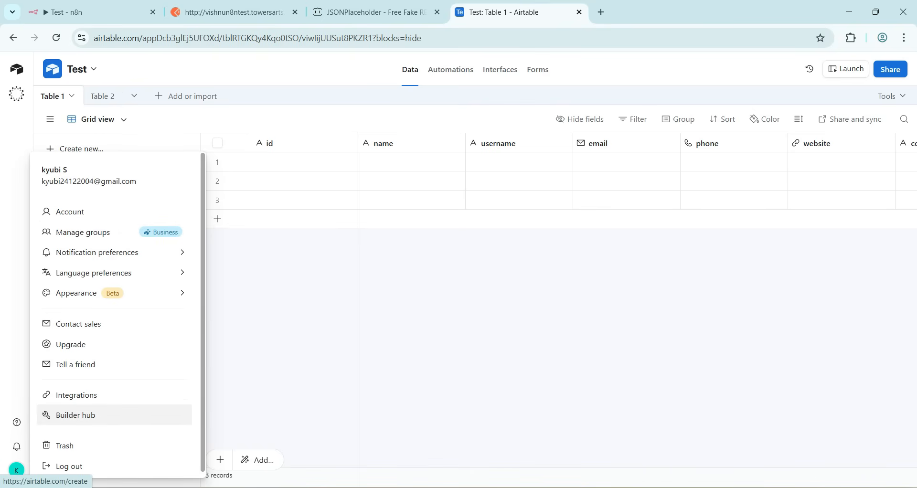
pyautogui.click(76, 415)
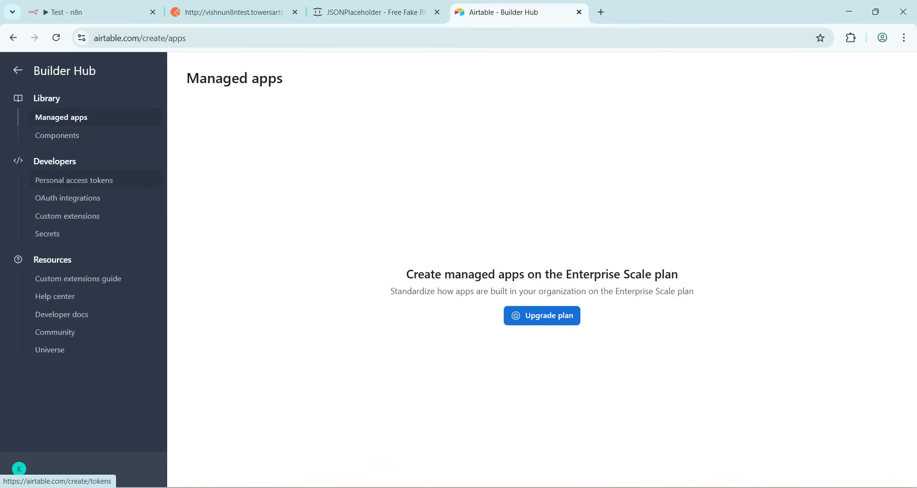
pyautogui.click(74, 180)
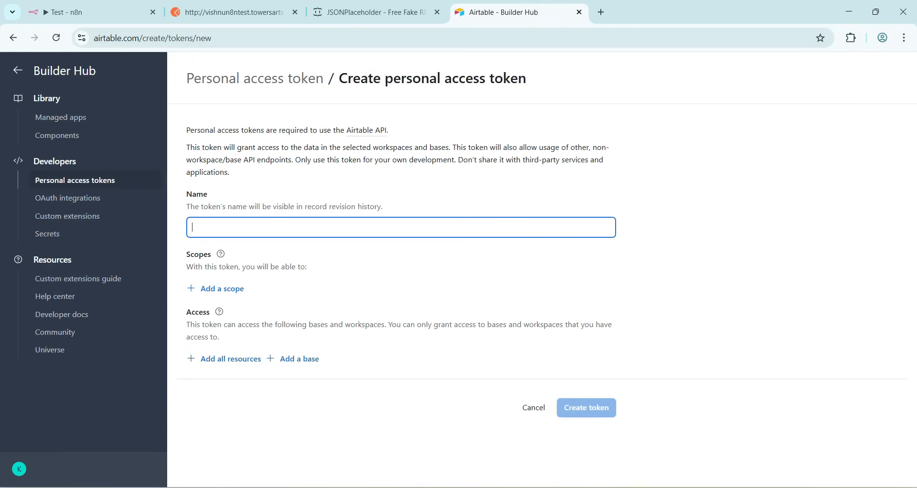
pyautogui.write('N8N Integration')
# - Add the scopes data.records:read, data.records:write and schema.bases:read required by the n8n credential, and create the token
pyautogui.click(221, 289)
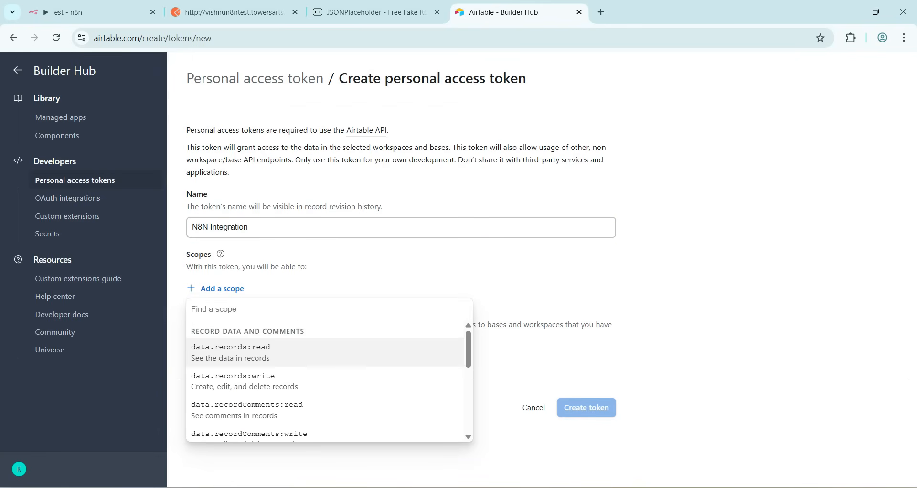
pyautogui.click(86, 12)
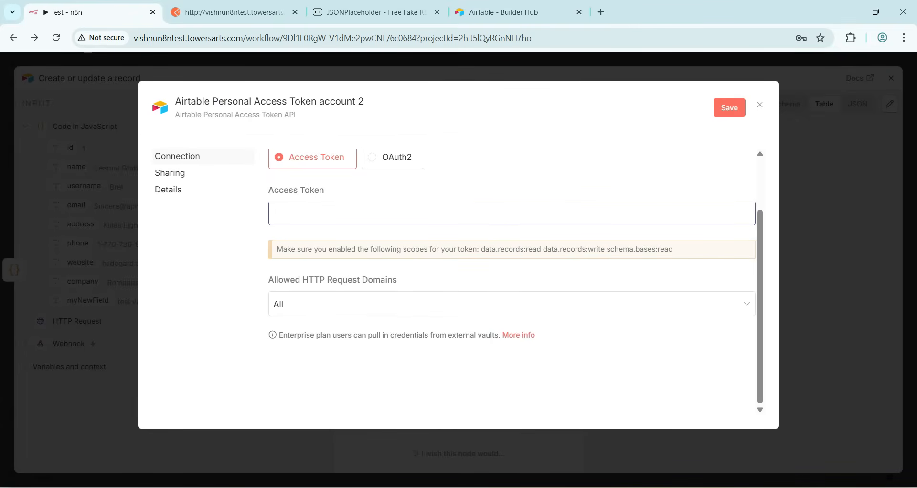
pyautogui.moveTo(481, 249); pyautogui.dragTo(674, 249)
pyautogui.click(501, 12)
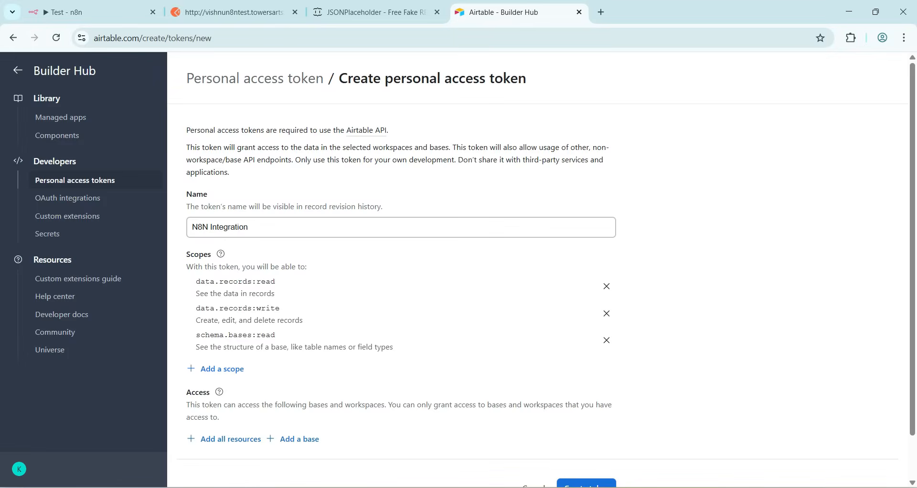
pyautogui.scroll(-1, 546, 274)
pyautogui.click(586, 440)
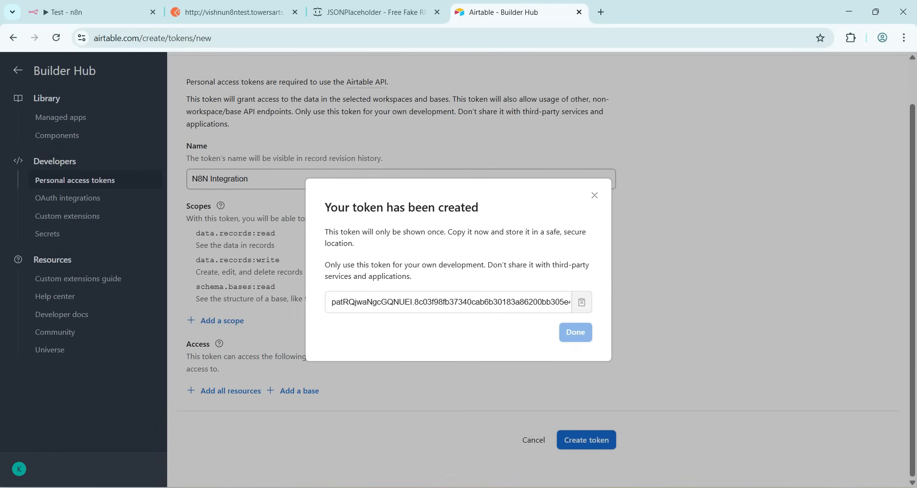
# - Copy the generated token into the Access Token field of the n8n Airtable credential, save it and return to the node
pyautogui.click(582, 302)
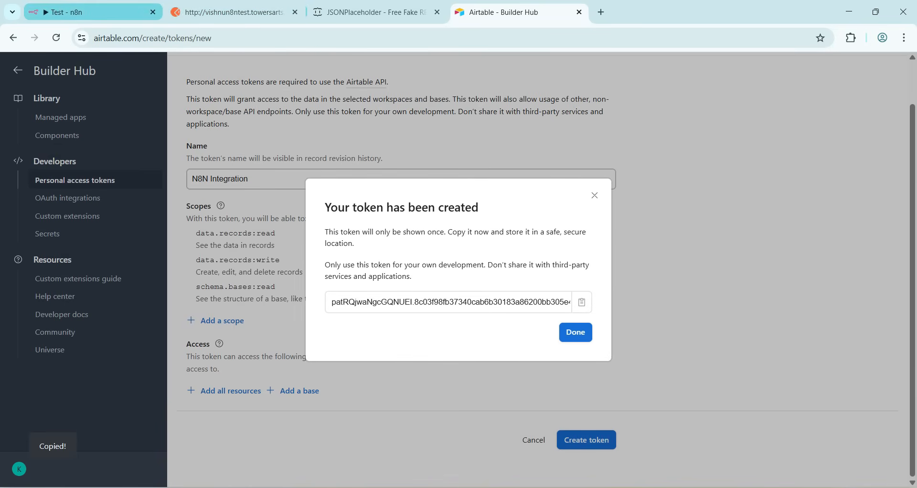
pyautogui.click(90, 12)
pyautogui.hotkey('ctrl', 'v')
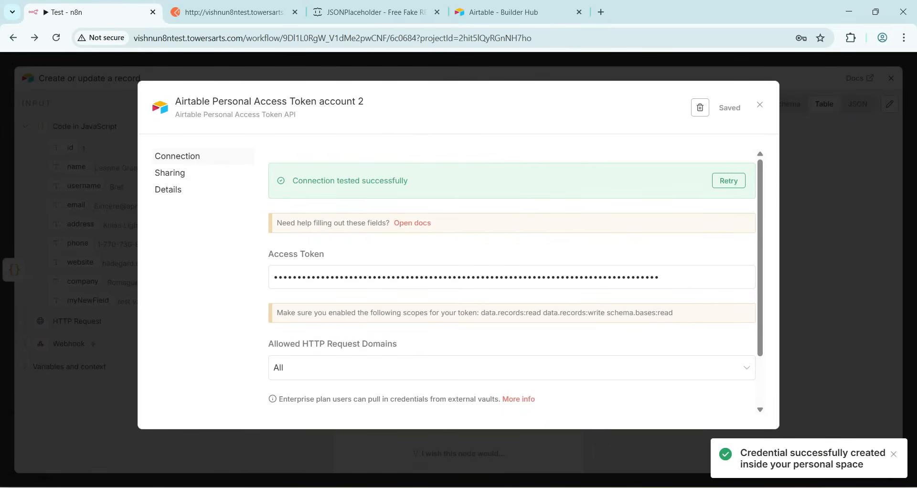
pyautogui.press('Escape')
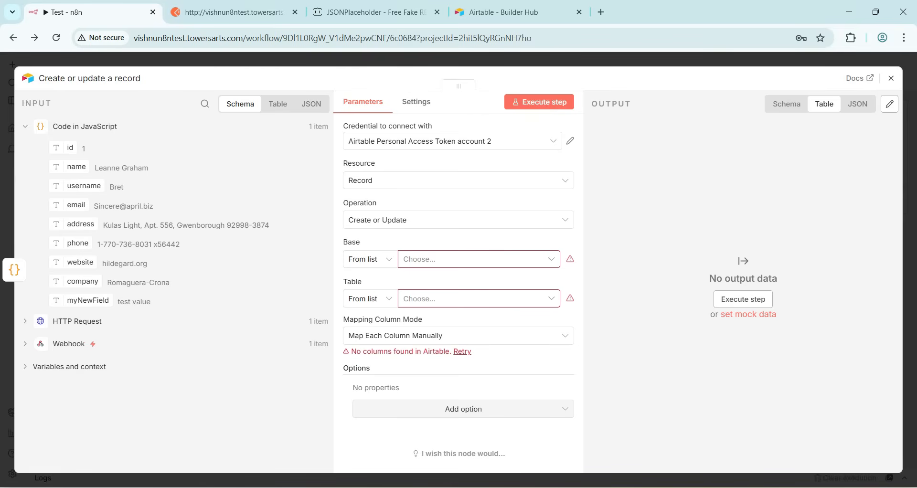
# - Set the Airtable node's base to Test and its table to Table 1
pyautogui.click(473, 259)
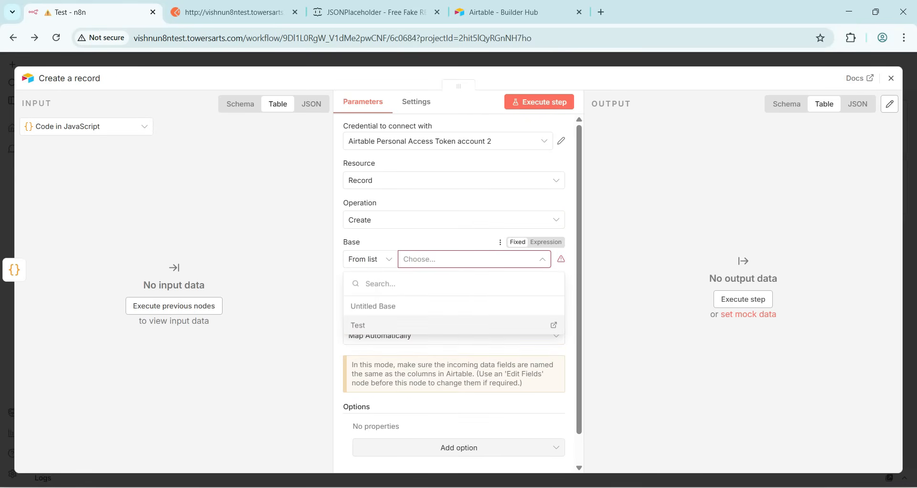
pyautogui.click(363, 324)
pyautogui.click(468, 298)
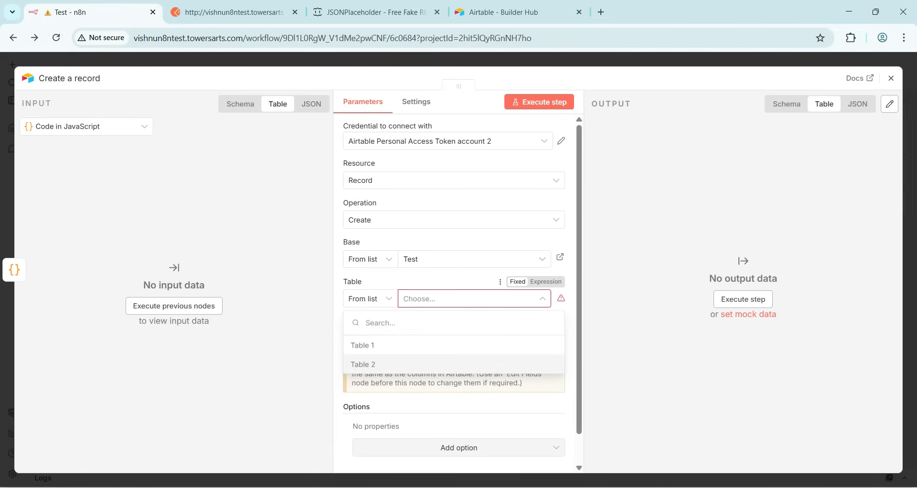
pyautogui.click(363, 345)
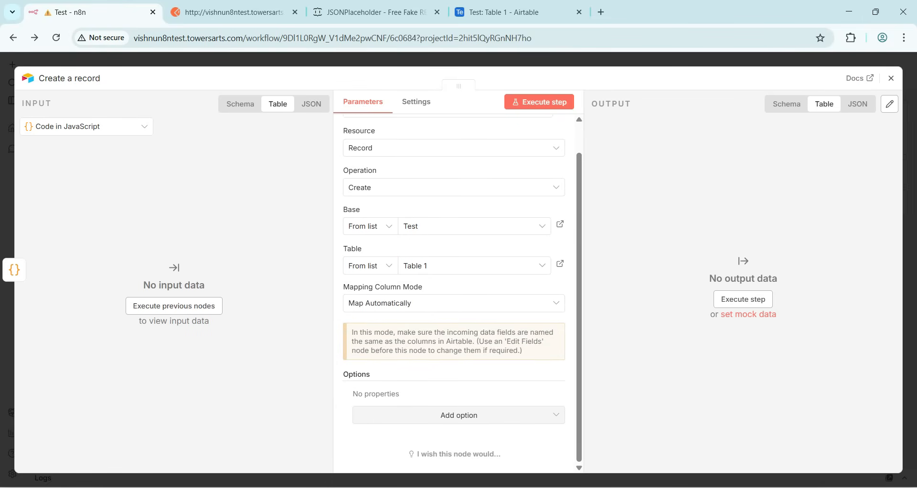
# - Execute the Airtable Create a record node and trigger its webhook by sending the POST request from Postman
pyautogui.click(538, 102)
pyautogui.click(234, 12)
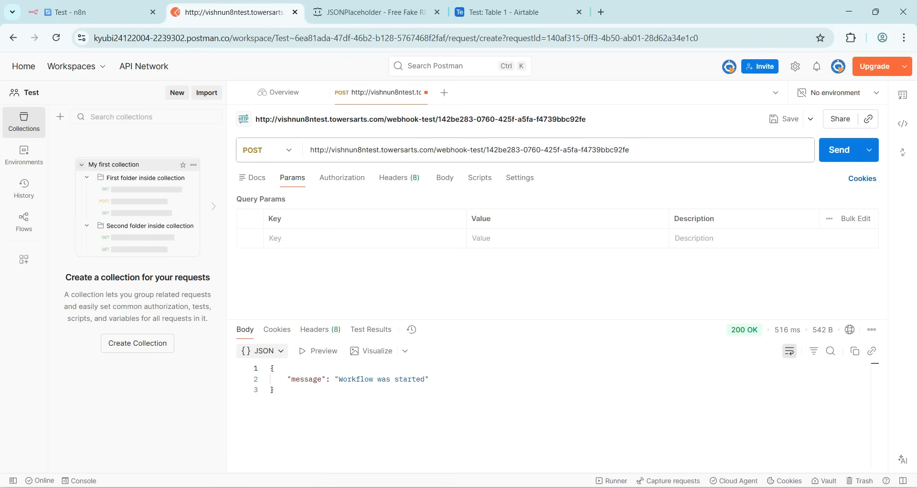
pyautogui.click(848, 149)
pyautogui.hotkey('ctrl', 'shift', 'Tab')
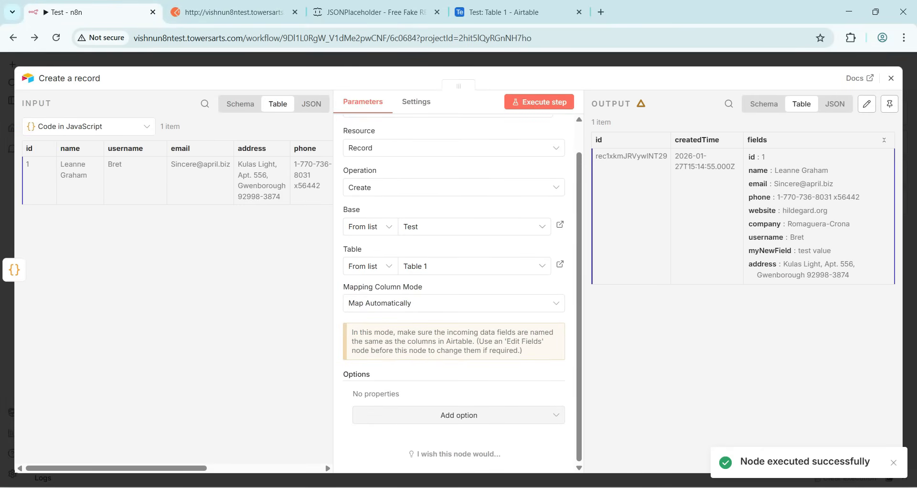
# - Review the node's output fields, then reload Table 1 in Airtable and check the new record across all columns
pyautogui.moveTo(748, 157); pyautogui.dragTo(840, 265)
pyautogui.click(841, 265)
pyautogui.click(520, 12)
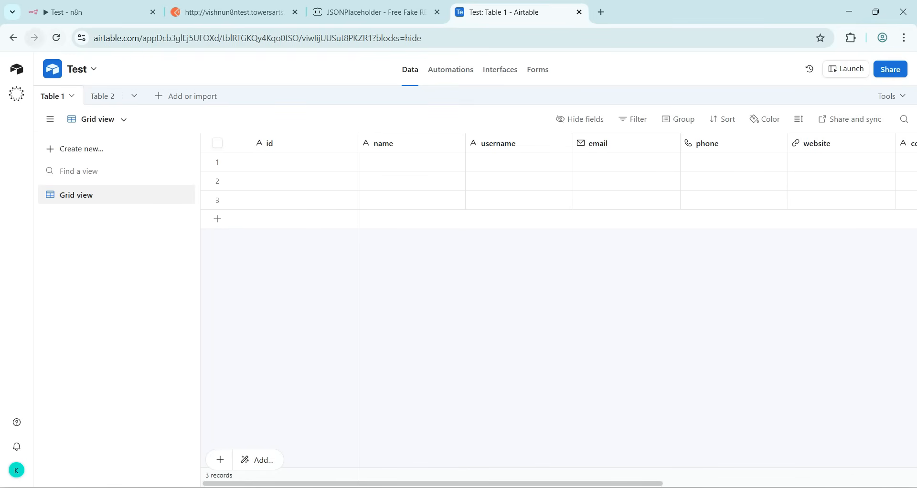
pyautogui.click(56, 37)
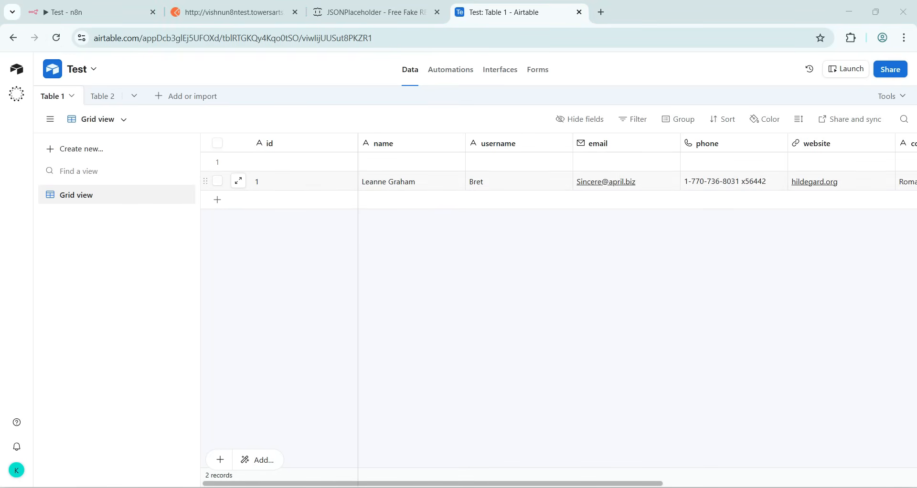
pyautogui.hscroll(8, 559, 305)
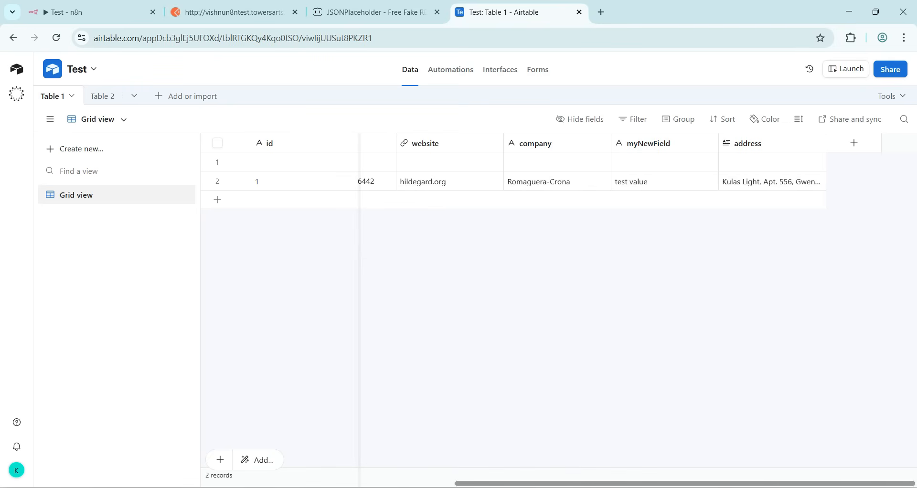
pyautogui.hscroll(-8, 558, 306)
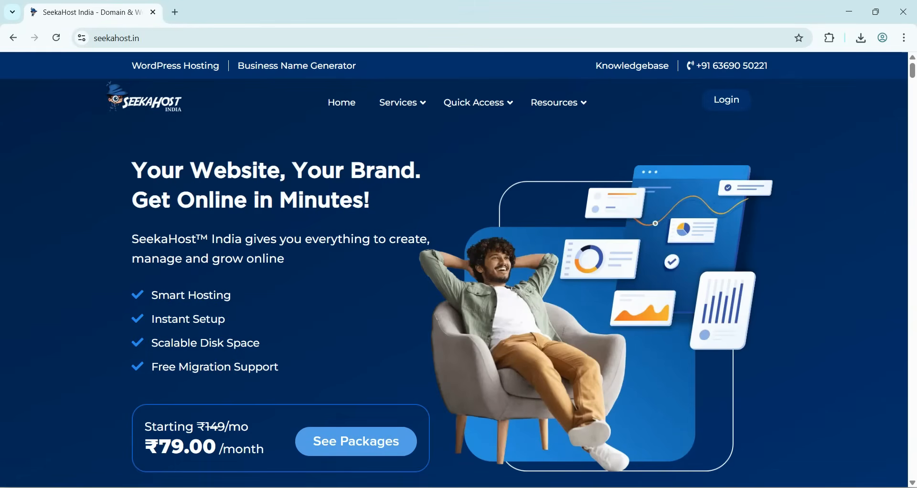
# - Open SeekaHost India's n8n Self Hosting page and look over the platform plans and their specifications
pyautogui.moveTo(397, 102)
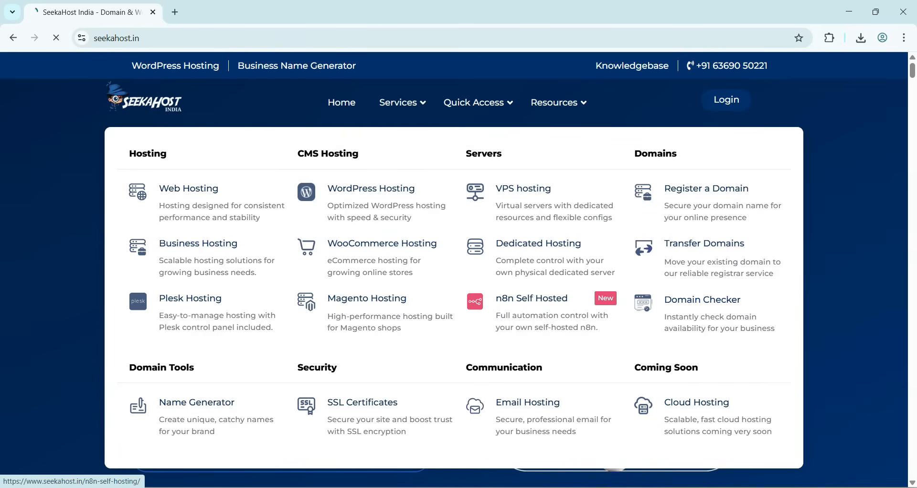
pyautogui.scroll(-4, 455, 270)
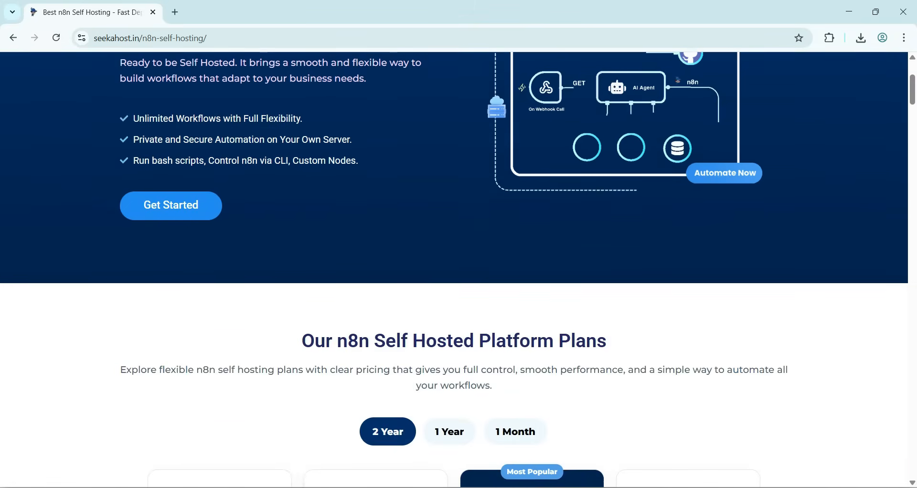
pyautogui.scroll(4, 454, 270)
pyautogui.scroll(-12, 454, 270)
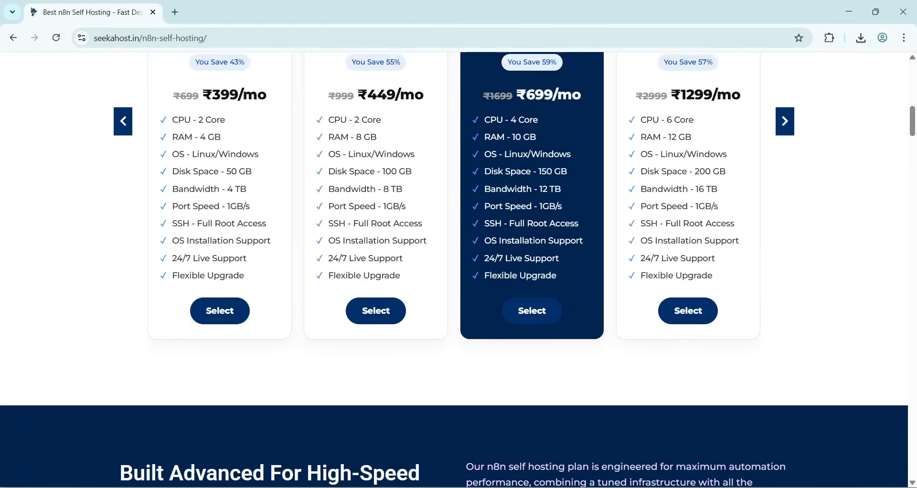
pyautogui.scroll(-2, 454, 270)
pyautogui.scroll(8, 454, 269)
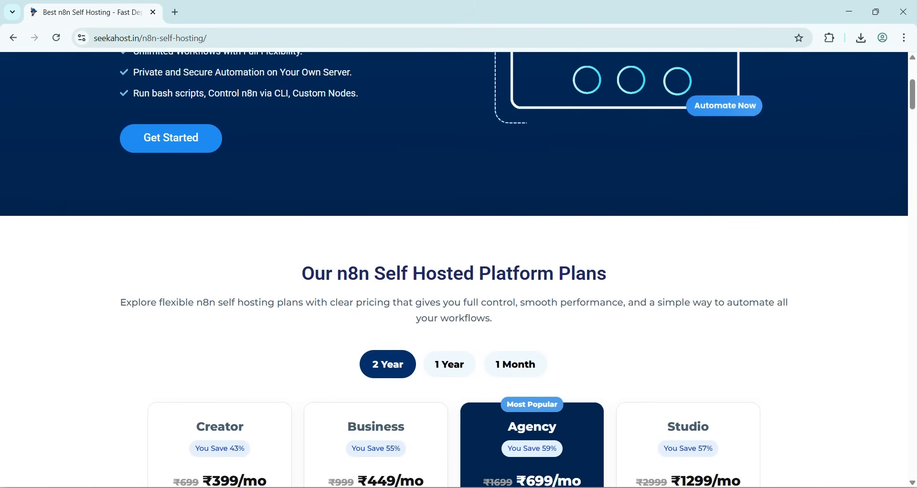
pyautogui.scroll(5, 454, 270)
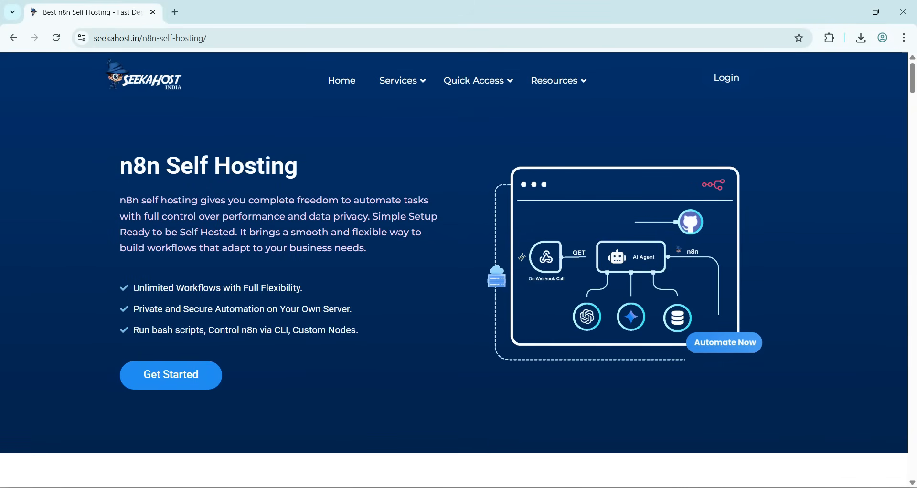